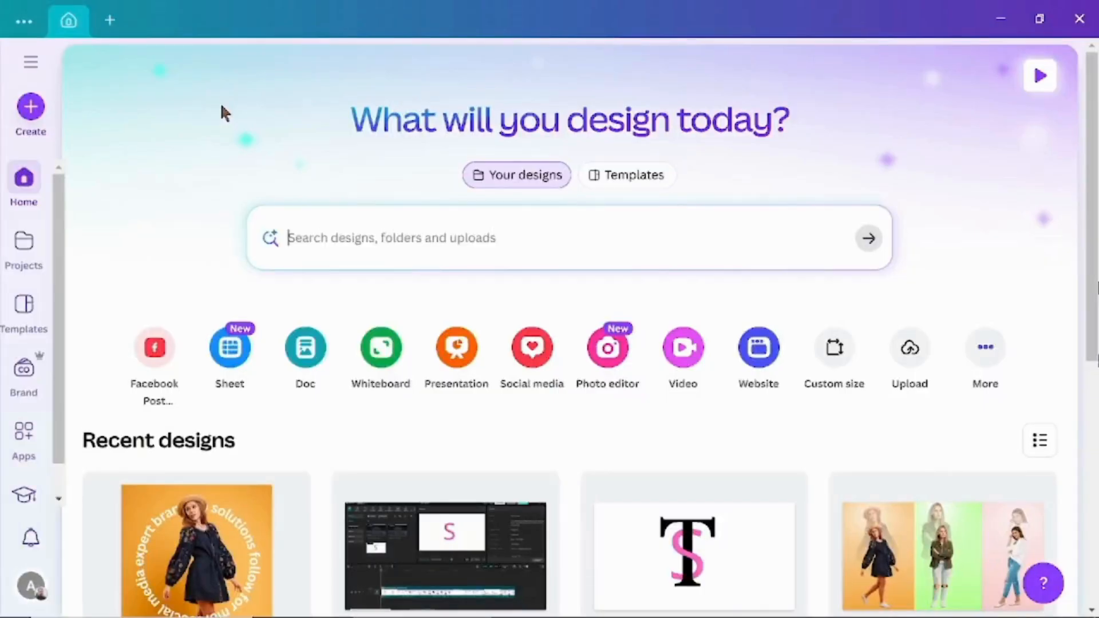
Create a Facebook Post design and set the recently used blue gradient image as its page background
{"action": "left_click", "coordinate": [153, 375]}
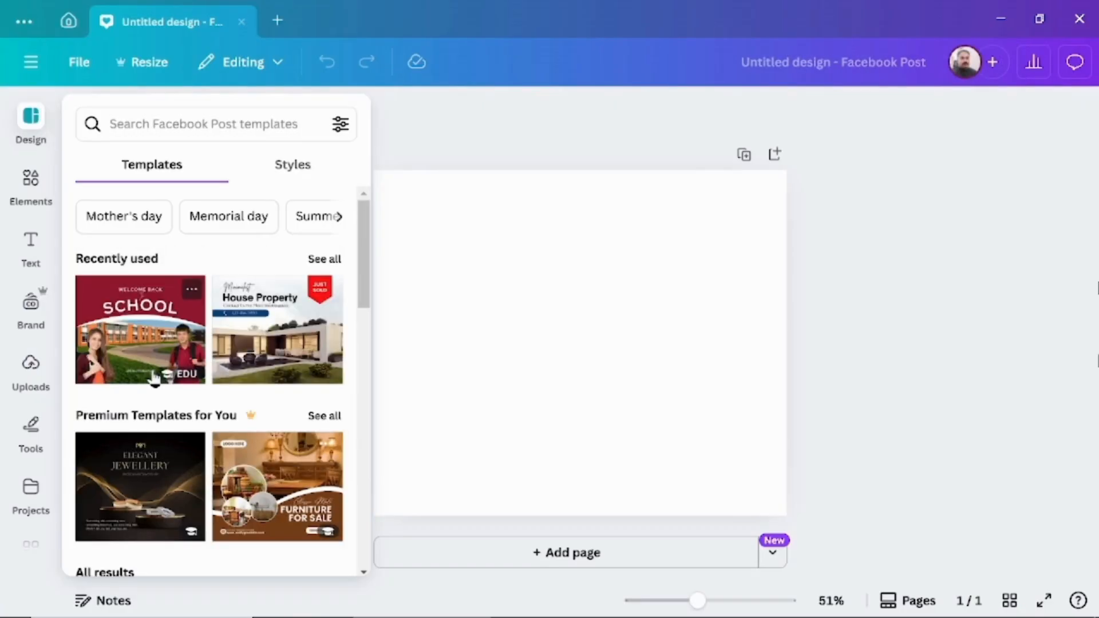
{"action": "left_click", "coordinate": [31, 185]}
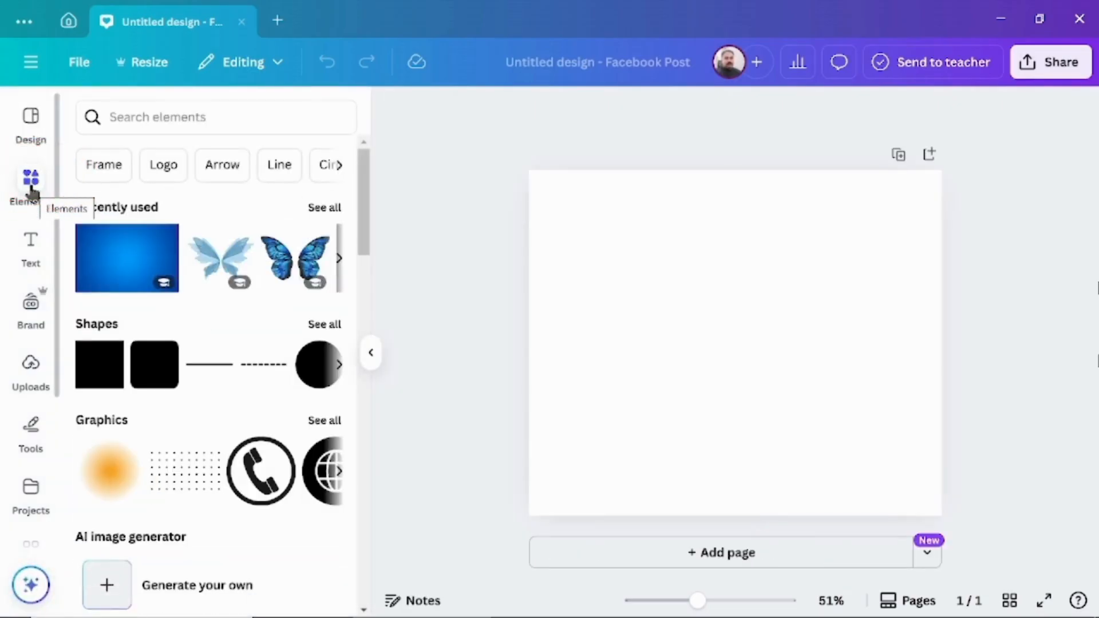
{"action": "left_click", "coordinate": [126, 258]}
{"action": "right_click", "coordinate": [755, 307]}
{"action": "mouse_move", "coordinate": [753, 302]}
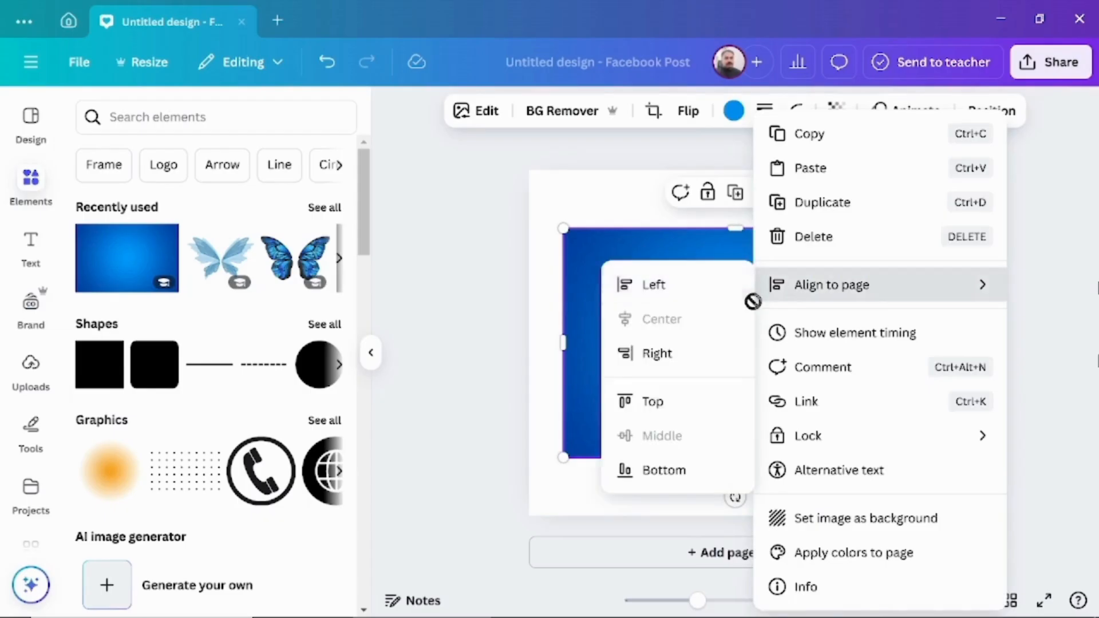
{"action": "left_click", "coordinate": [839, 526]}
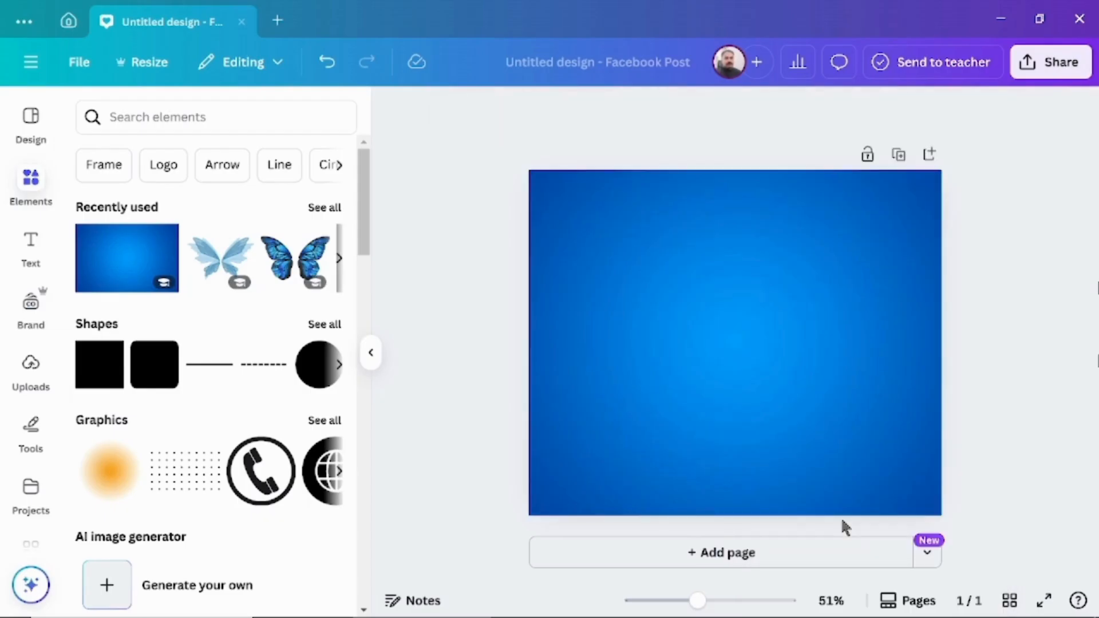
Add the uploaded photo of the standing woman to the page and remove its yellow background
{"action": "left_click", "coordinate": [30, 388]}
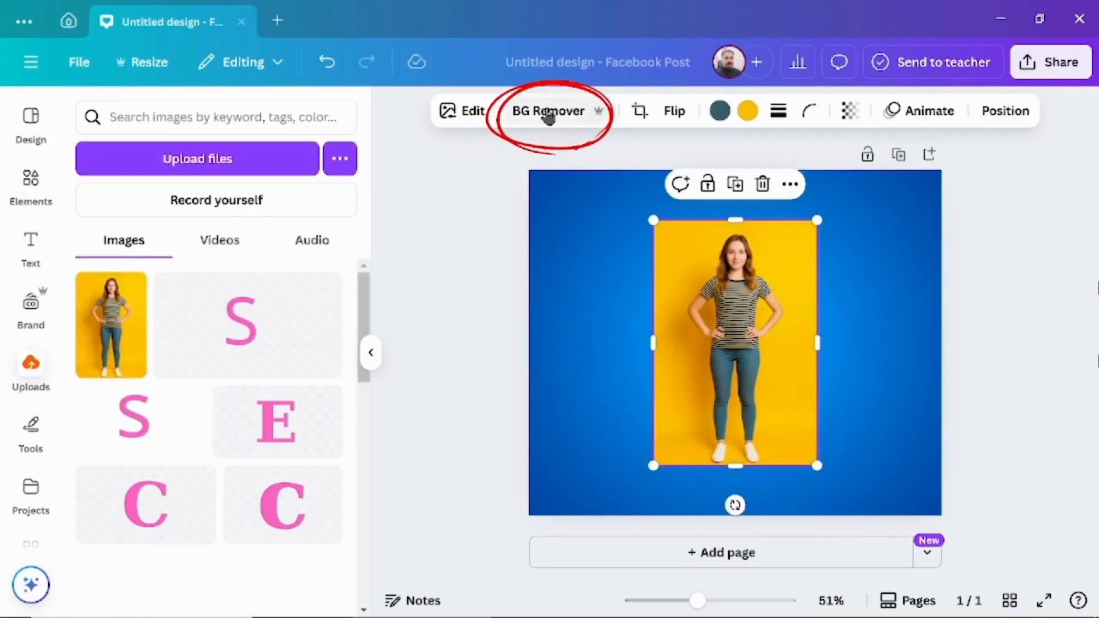
{"action": "left_click", "coordinate": [549, 113]}
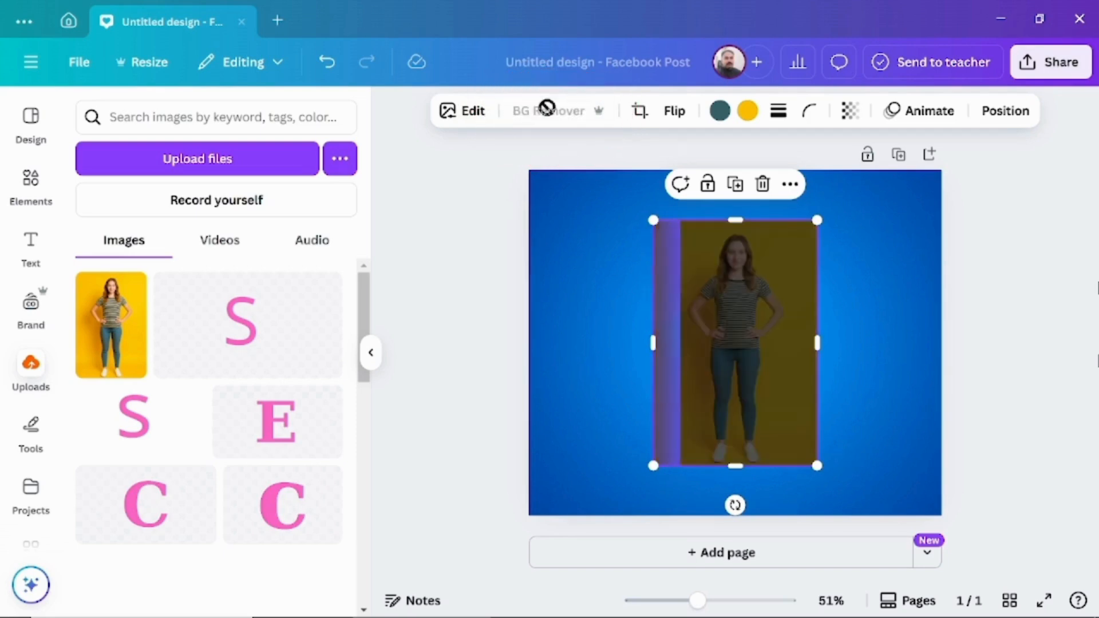
Enlarge the woman's cutout until her lower legs run off the page's bottom edge, and widen its frame on both sides
{"action": "left_click_drag", "start_coordinate": [739, 465], "coordinate": [745, 601]}
{"action": "left_click_drag", "start_coordinate": [736, 221], "coordinate": [733, 179]}
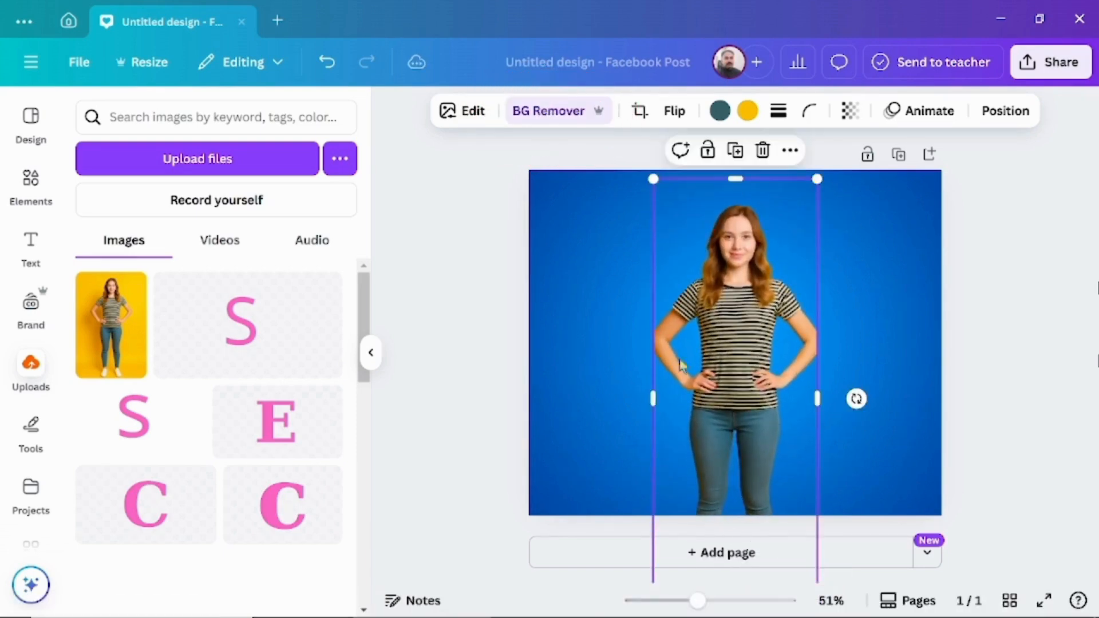
{"action": "left_click_drag", "start_coordinate": [653, 406], "coordinate": [630, 406]}
{"action": "left_click_drag", "start_coordinate": [817, 400], "coordinate": [847, 399]}
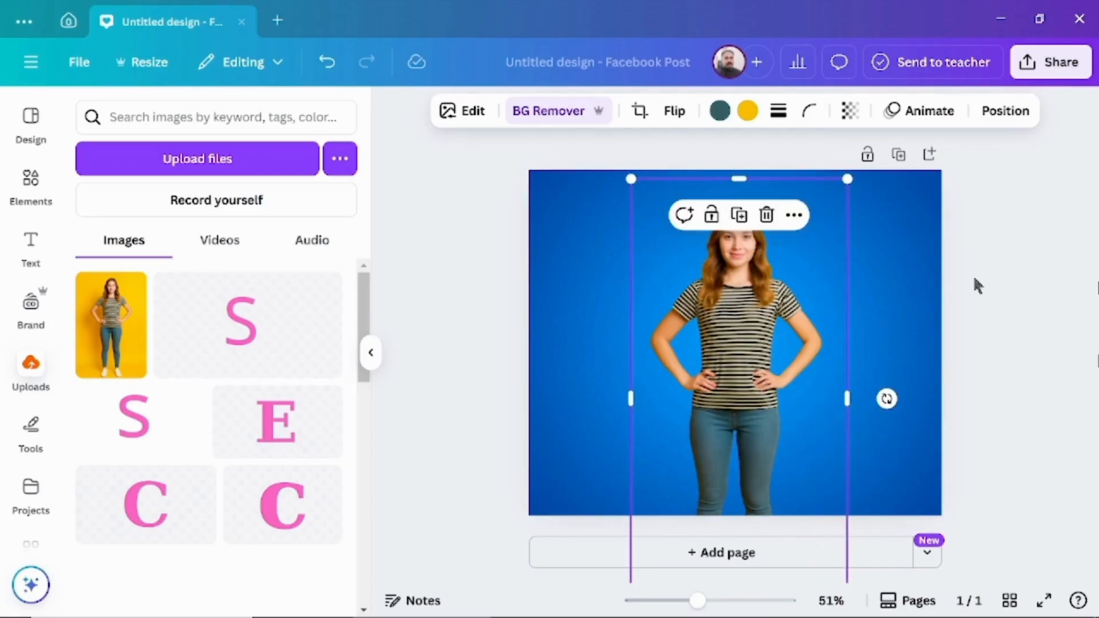
Duplicate the woman's cutout and place the copy, slightly smaller, to the right of the original
{"action": "left_click", "coordinate": [741, 220]}
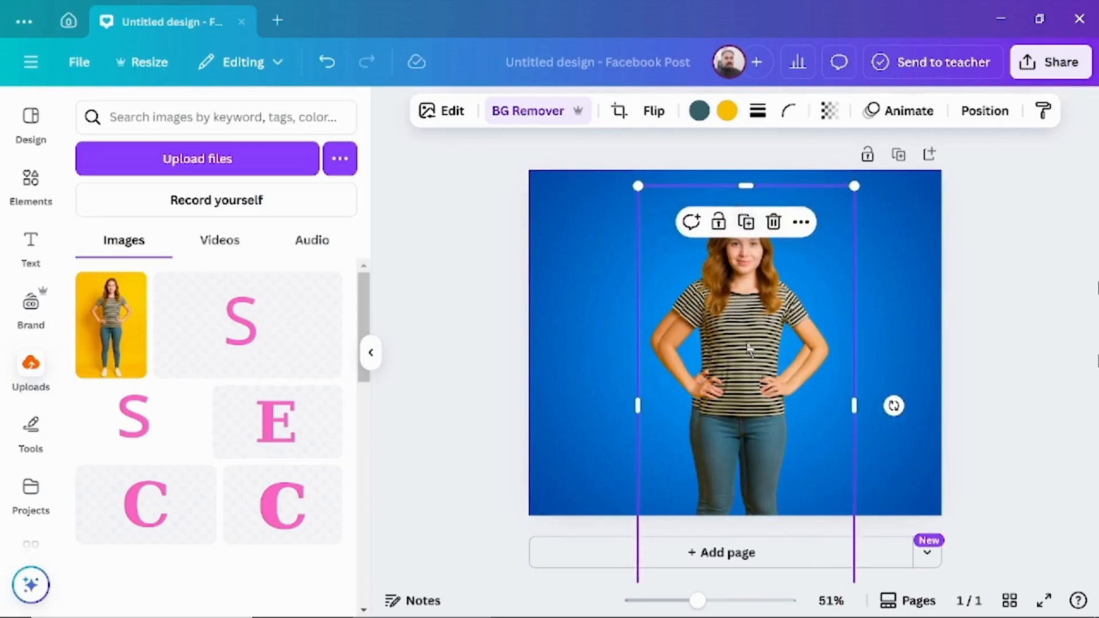
{"action": "left_click_drag", "start_coordinate": [746, 334], "coordinate": [831, 333]}
{"action": "left_click_drag", "start_coordinate": [720, 180], "coordinate": [736, 196]}
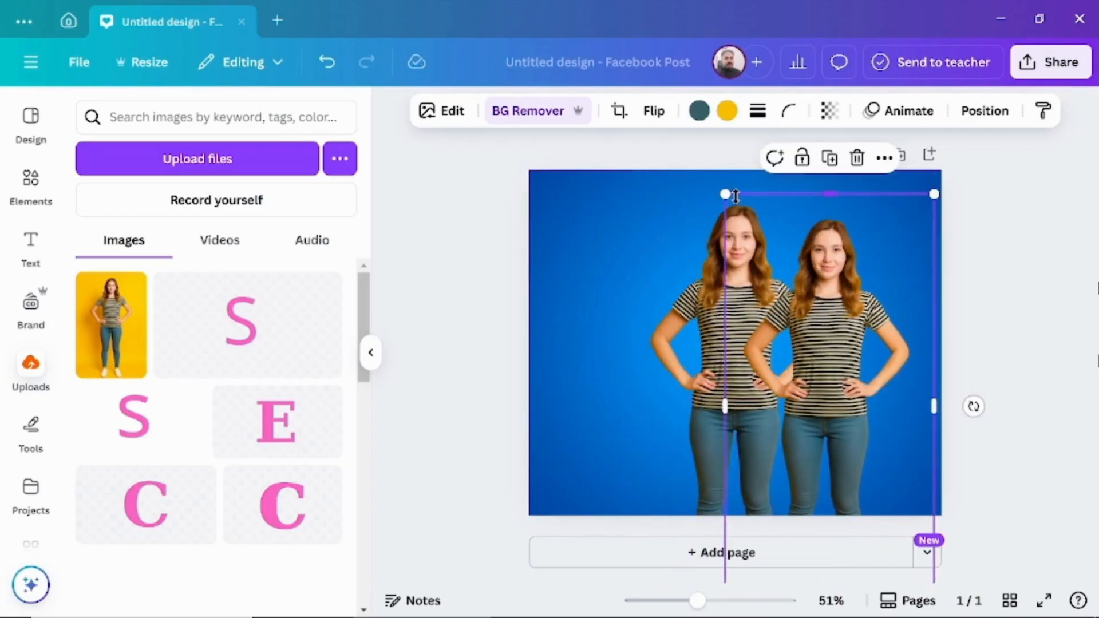
Send the smaller copy of the woman to the back and set its transparency to 12
{"action": "right_click", "coordinate": [826, 295]}
{"action": "mouse_move", "coordinate": [829, 255]}
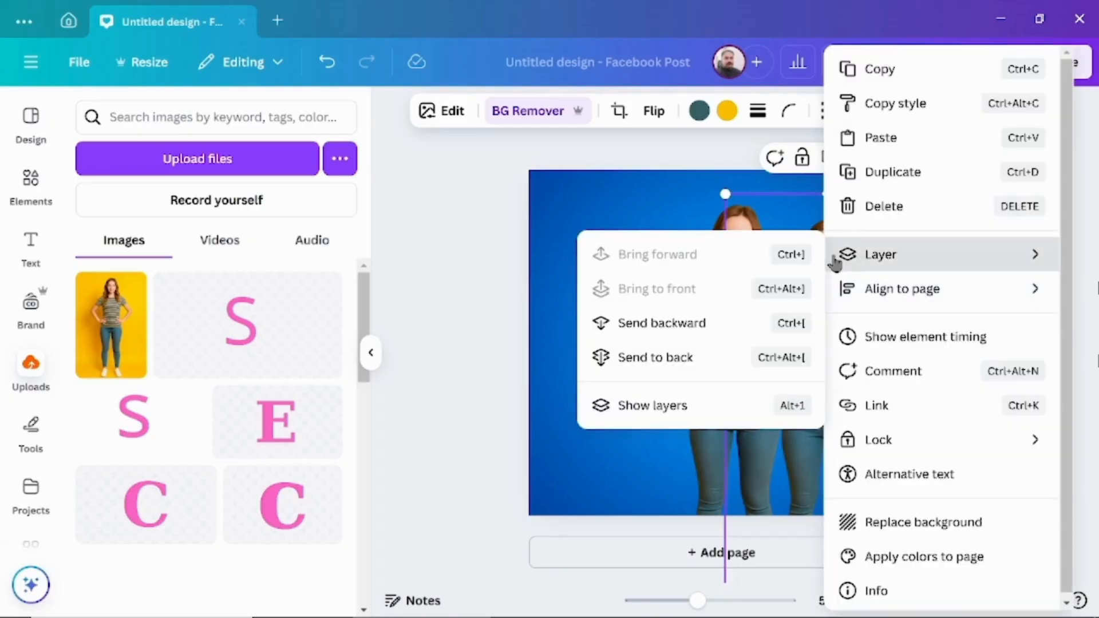
{"action": "left_click", "coordinate": [704, 359]}
{"action": "left_click", "coordinate": [828, 110]}
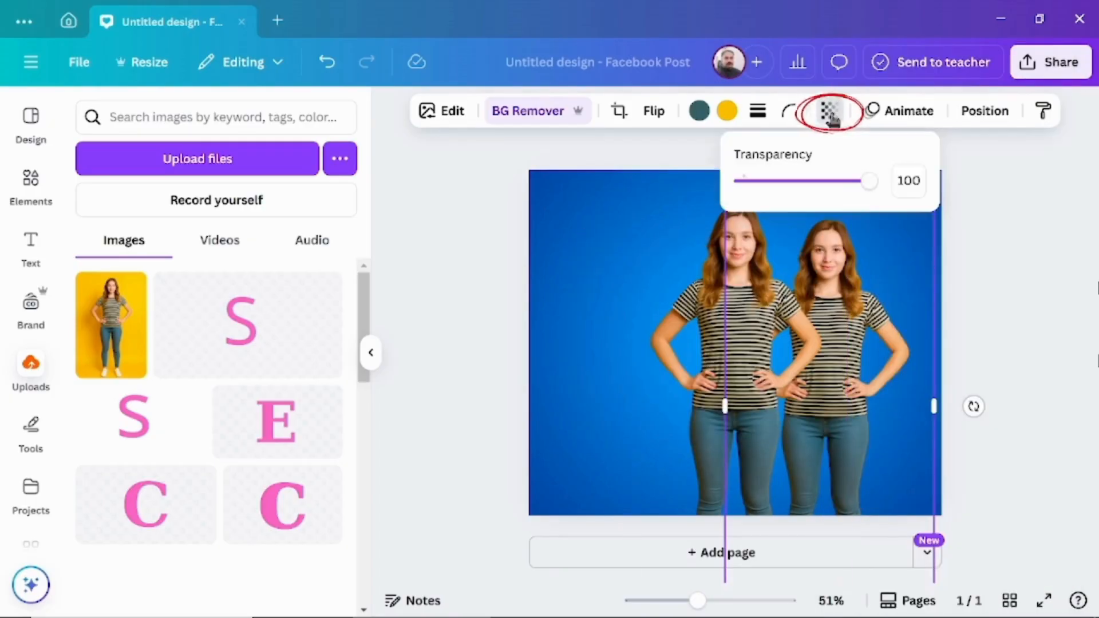
{"action": "left_click_drag", "start_coordinate": [870, 184], "coordinate": [760, 195]}
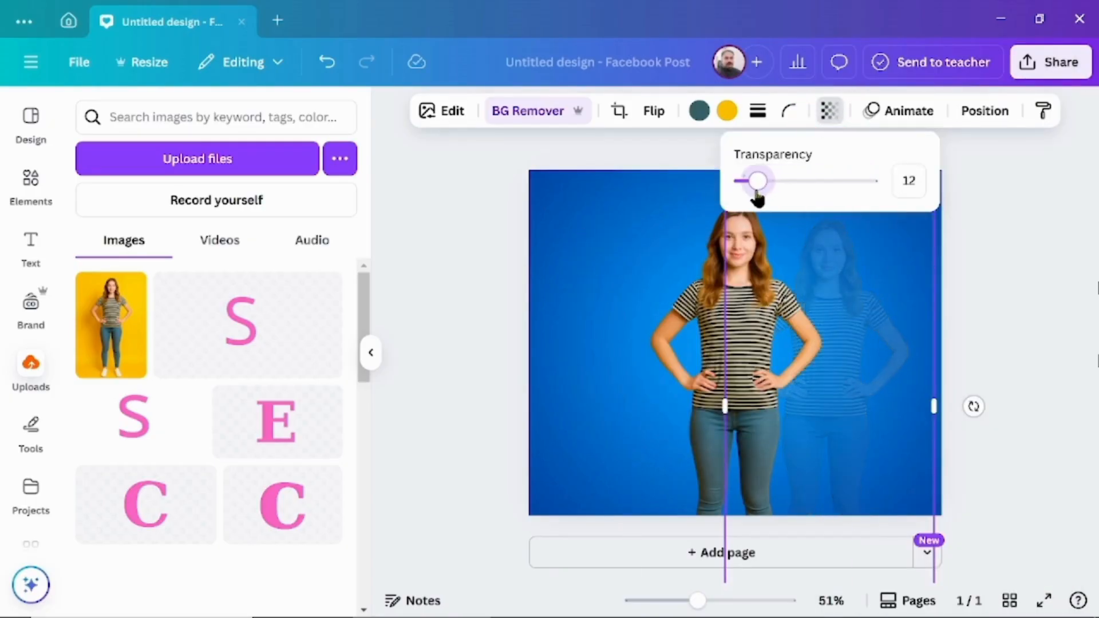
{"action": "left_click", "coordinate": [463, 236]}
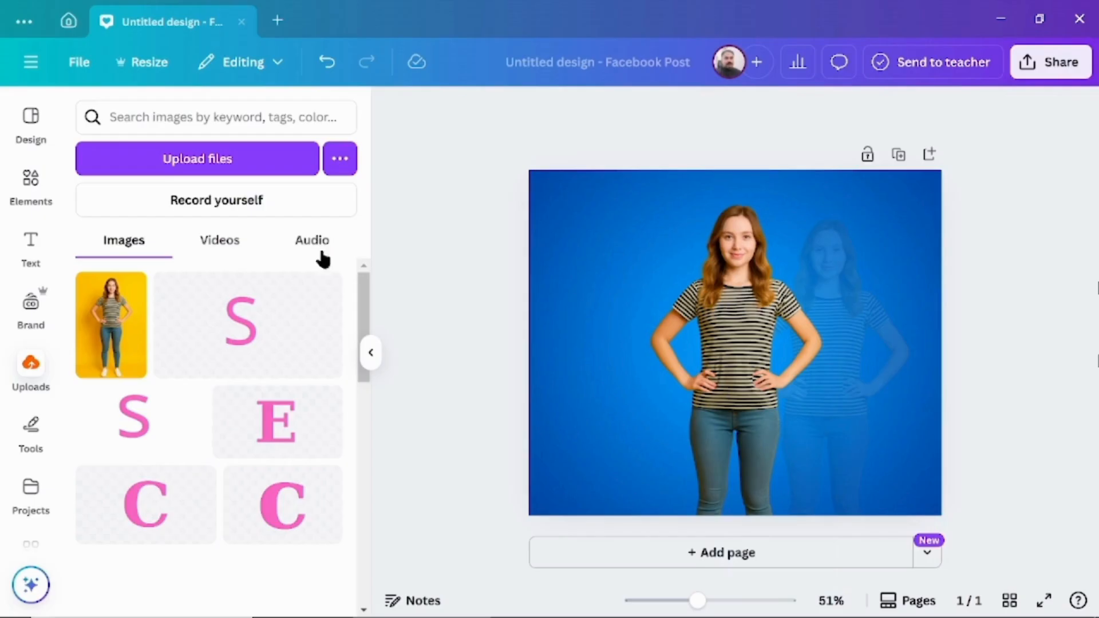
Search the elements for "glow", add the soft golden glow graphic, and place it over the main woman's face
{"action": "left_click", "coordinate": [31, 179]}
{"action": "left_click", "coordinate": [129, 117]}
{"action": "type", "text": "glow"}
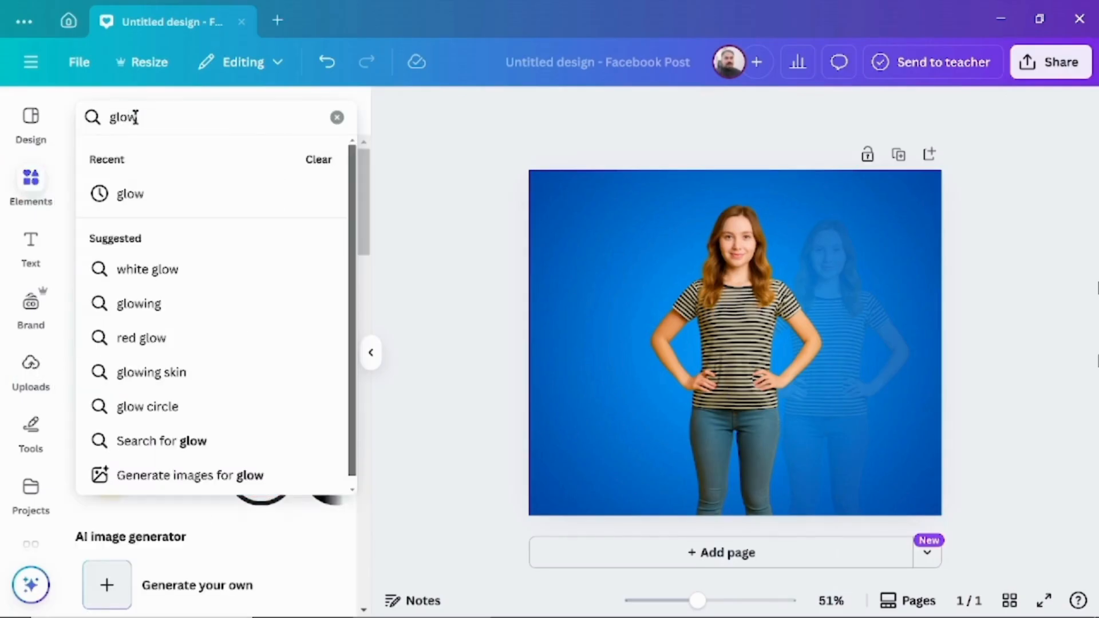
{"action": "key", "text": "Return"}
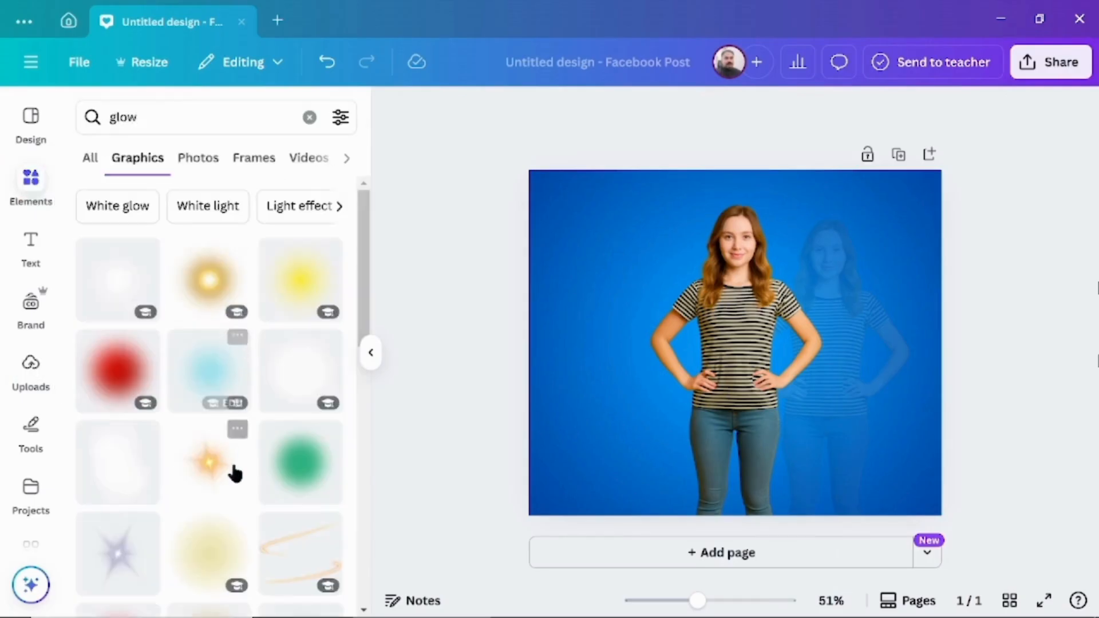
{"action": "scroll", "coordinate": [229, 489], "scroll_direction": "down", "scroll_amount": 2}
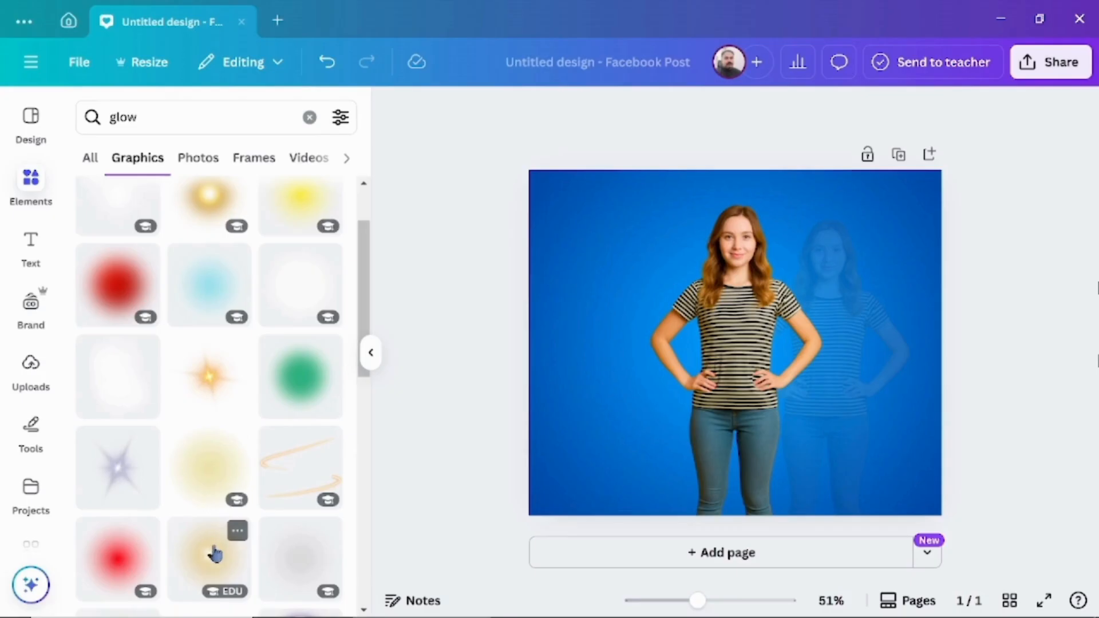
{"action": "left_click", "coordinate": [214, 557]}
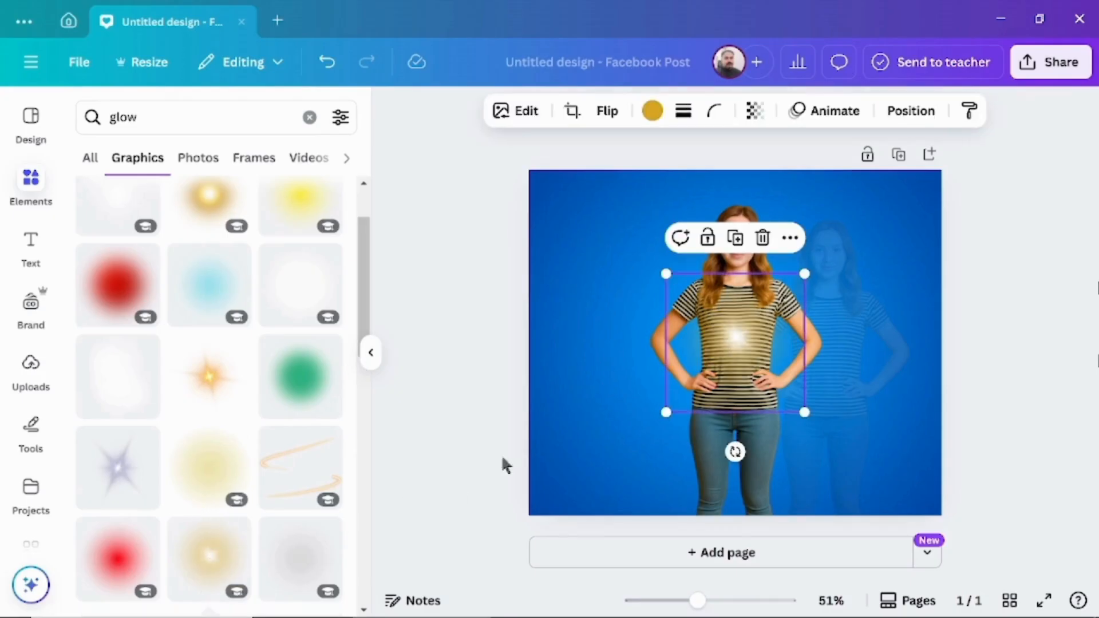
{"action": "left_click_drag", "start_coordinate": [737, 350], "coordinate": [740, 239]}
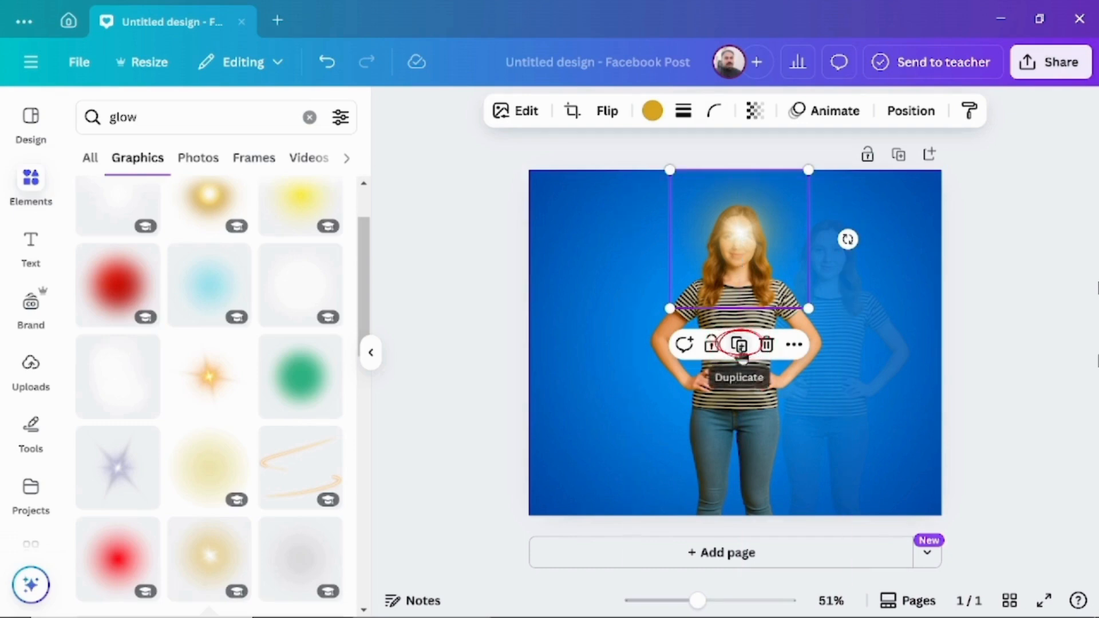
Duplicate the golden glow repeatedly and spread the copies over the main woman's head and torso
{"action": "left_click", "coordinate": [740, 347]}
{"action": "left_click_drag", "start_coordinate": [745, 246], "coordinate": [750, 333]}
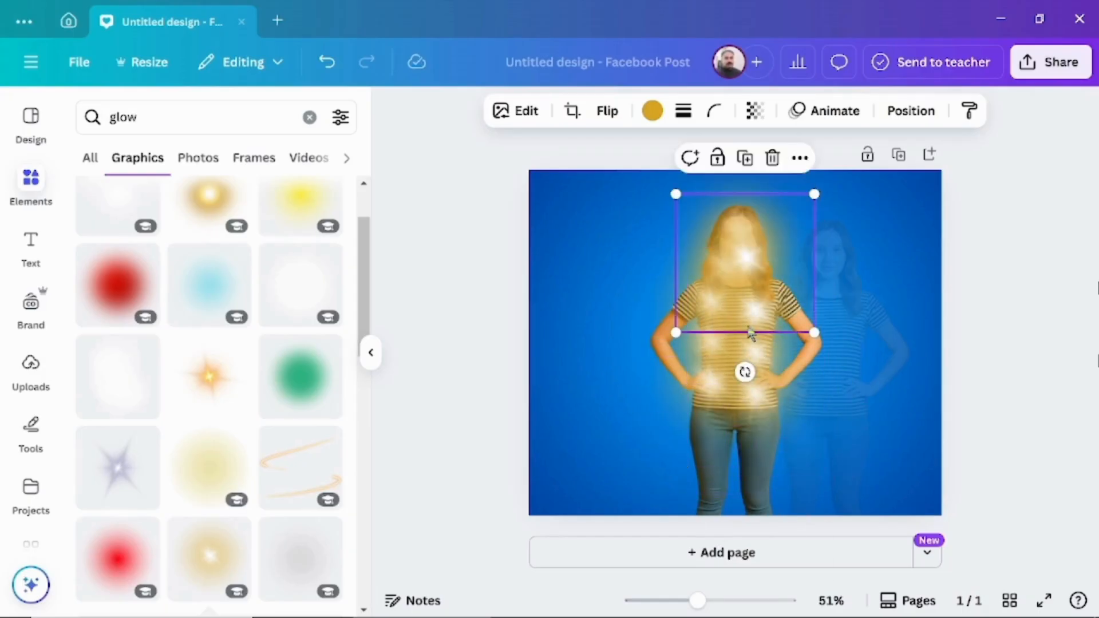
Group all the golden glow layers and move the main woman's layer above the group
{"action": "right_click", "coordinate": [741, 318]}
{"action": "mouse_move", "coordinate": [738, 312]}
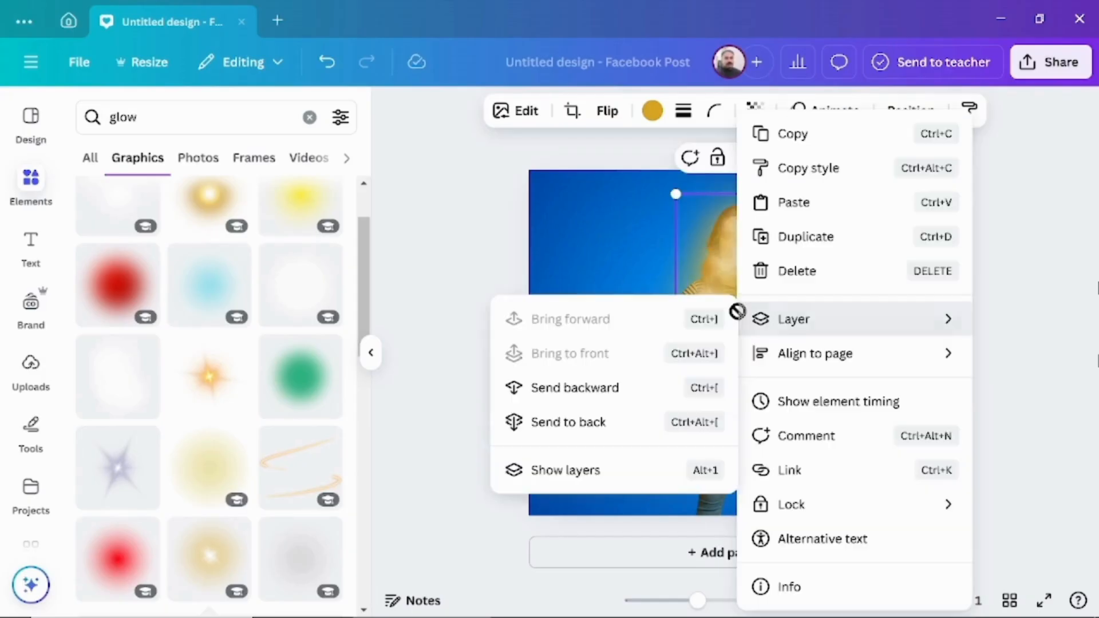
{"action": "left_click", "coordinate": [582, 473]}
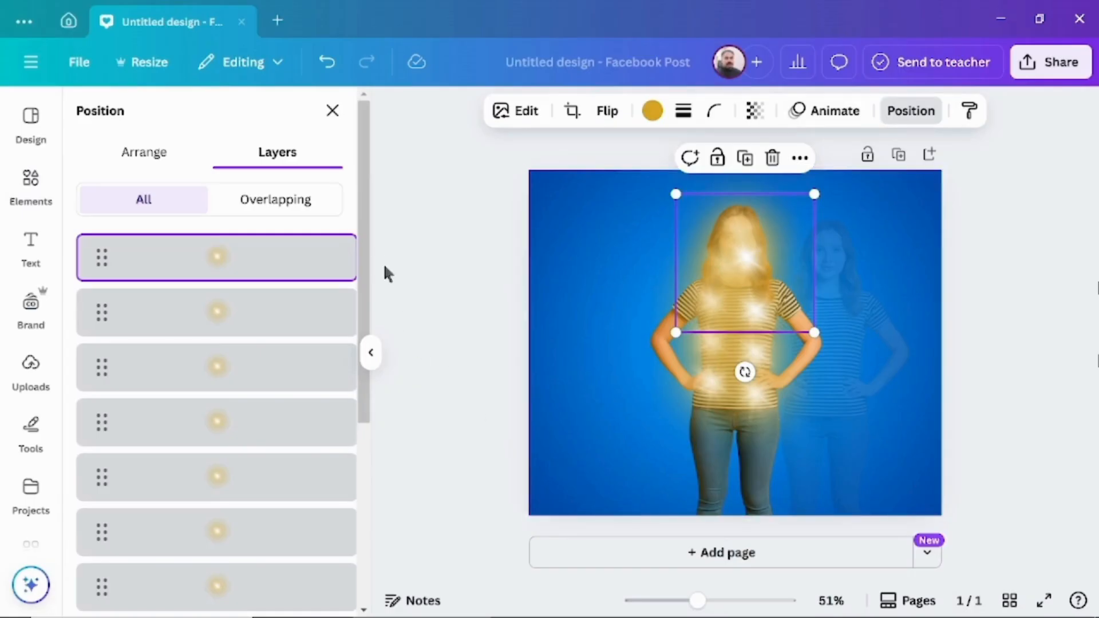
{"action": "left_click_drag", "start_coordinate": [367, 231], "coordinate": [368, 291]}
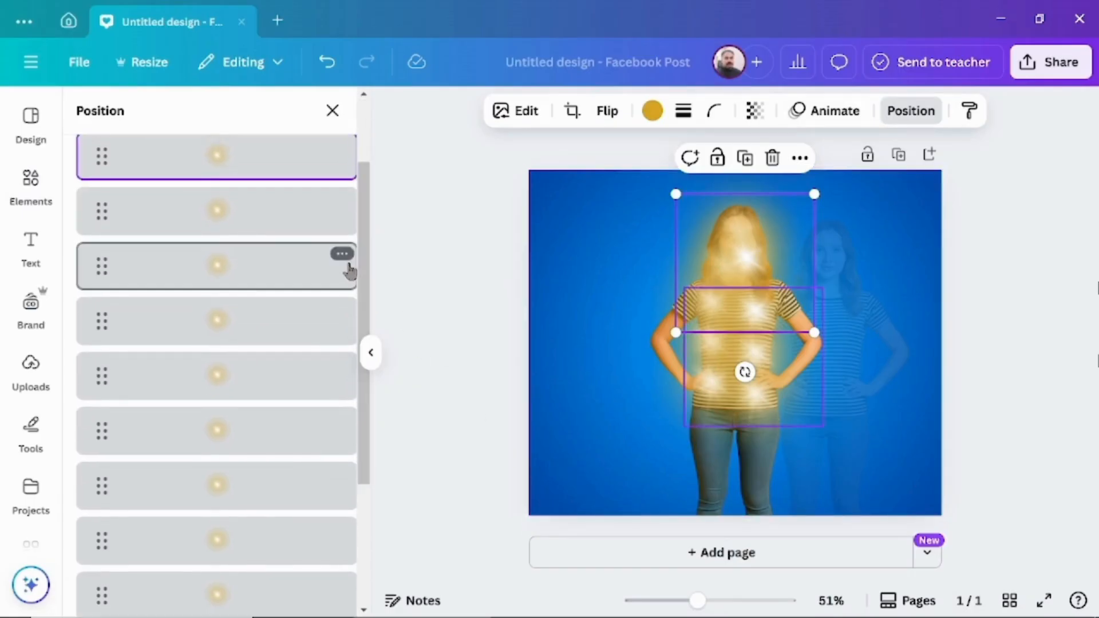
{"action": "left_click", "coordinate": [265, 219], "text": "shift"}
{"action": "left_click", "coordinate": [252, 367], "text": "shift"}
{"action": "left_click", "coordinate": [257, 424], "text": "shift"}
{"action": "left_click", "coordinate": [266, 478], "text": "shift"}
{"action": "left_click", "coordinate": [275, 532], "text": "shift"}
{"action": "left_click", "coordinate": [282, 587], "text": "shift"}
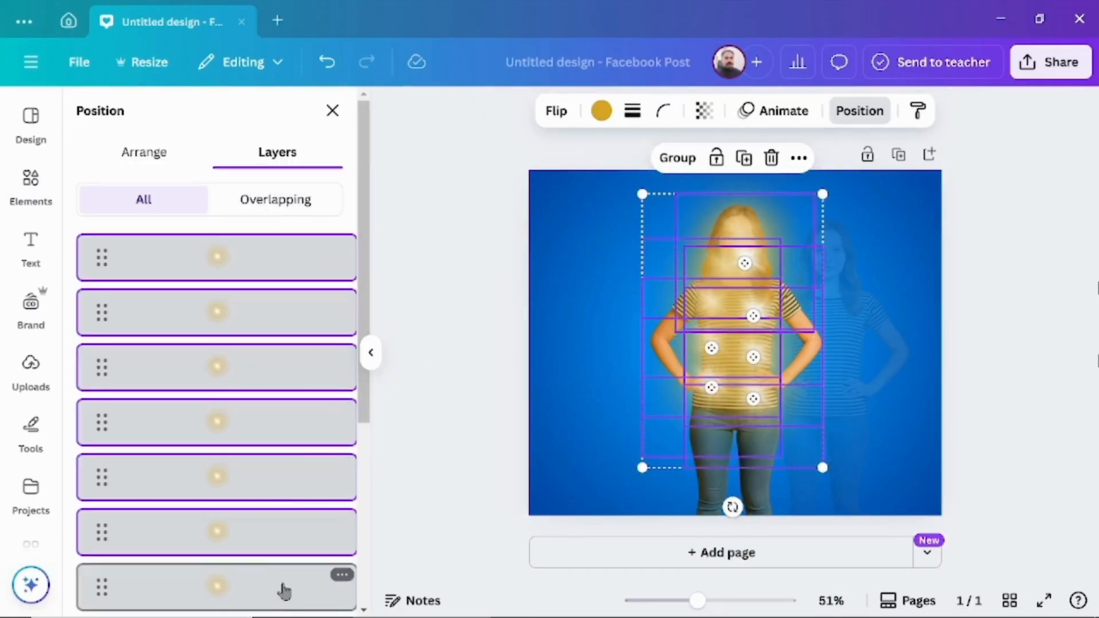
{"action": "left_click_drag", "start_coordinate": [364, 260], "coordinate": [373, 404]}
{"action": "left_click", "coordinate": [269, 410], "text": "shift"}
{"action": "left_click", "coordinate": [277, 458], "text": "shift"}
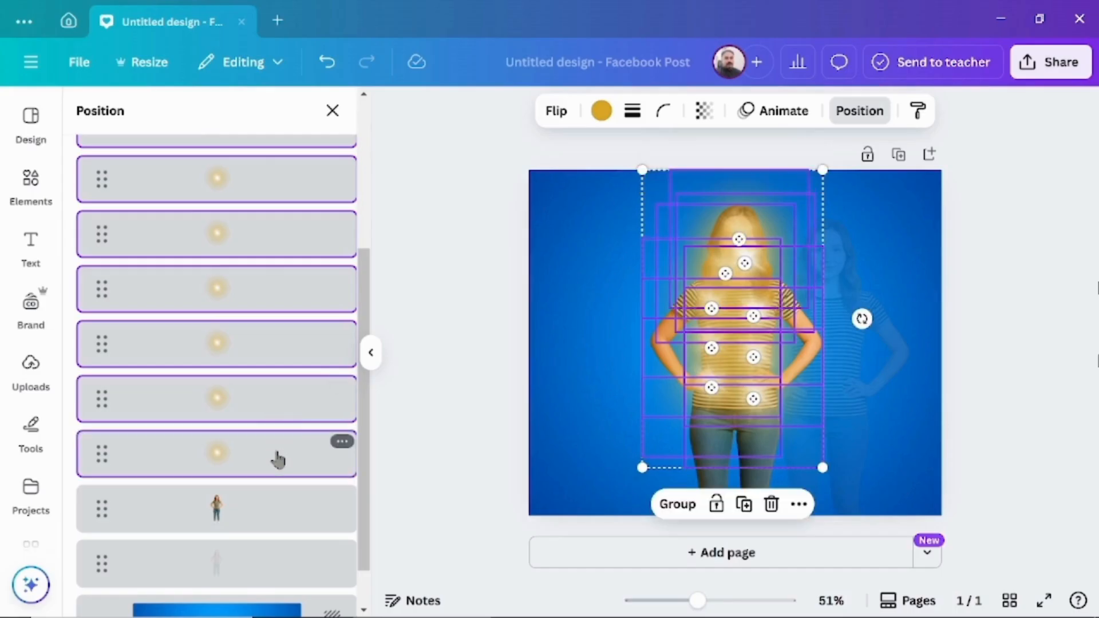
{"action": "left_click_drag", "start_coordinate": [364, 321], "coordinate": [369, 204]}
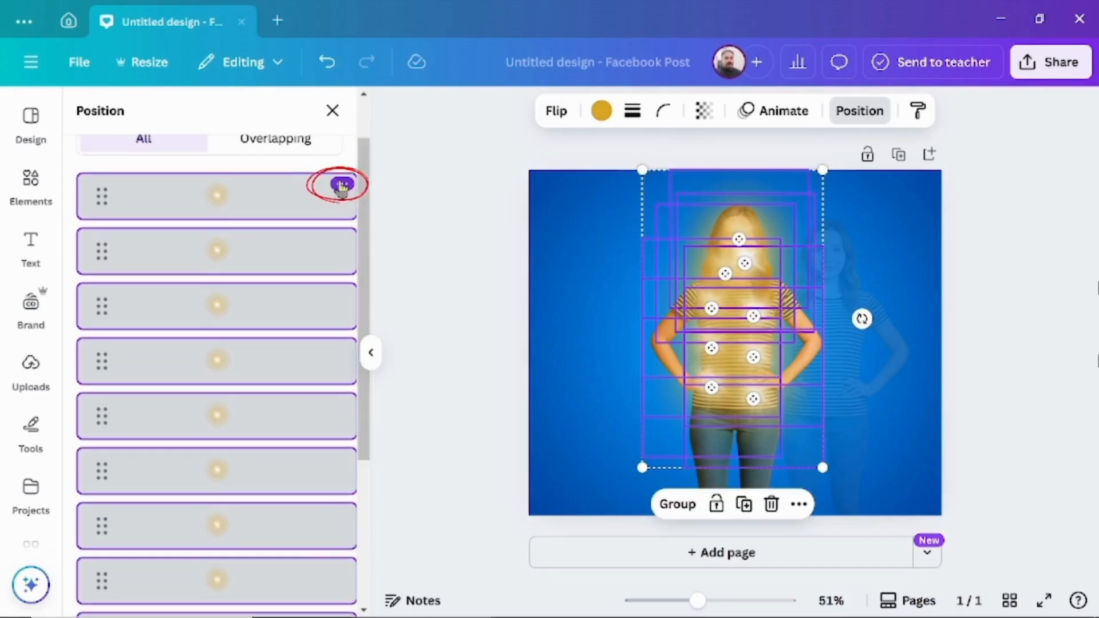
{"action": "left_click", "coordinate": [343, 184]}
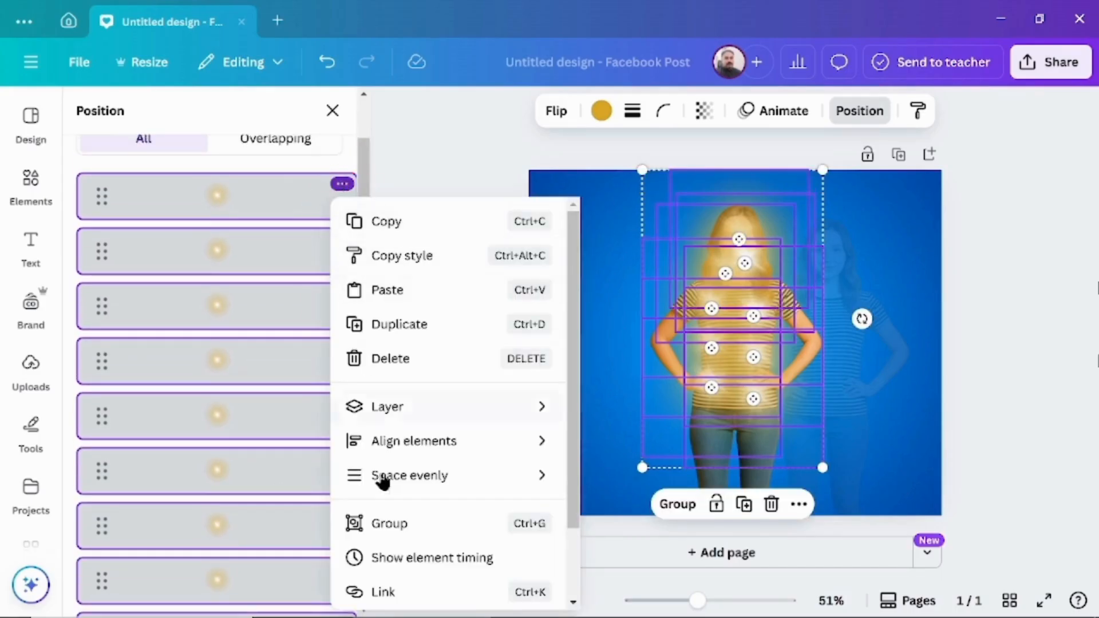
{"action": "left_click", "coordinate": [422, 525]}
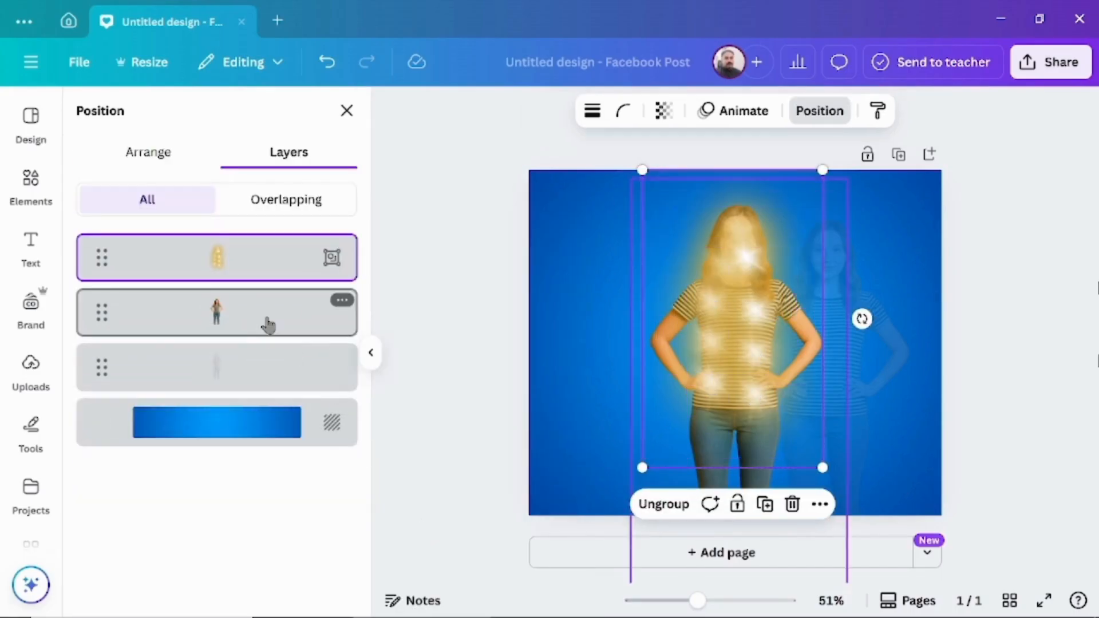
{"action": "left_click_drag", "start_coordinate": [265, 323], "coordinate": [269, 243]}
Search the element graphics for "cornor light", add the white light beam, and place it in the page's top-left corner
{"action": "left_click", "coordinate": [30, 182]}
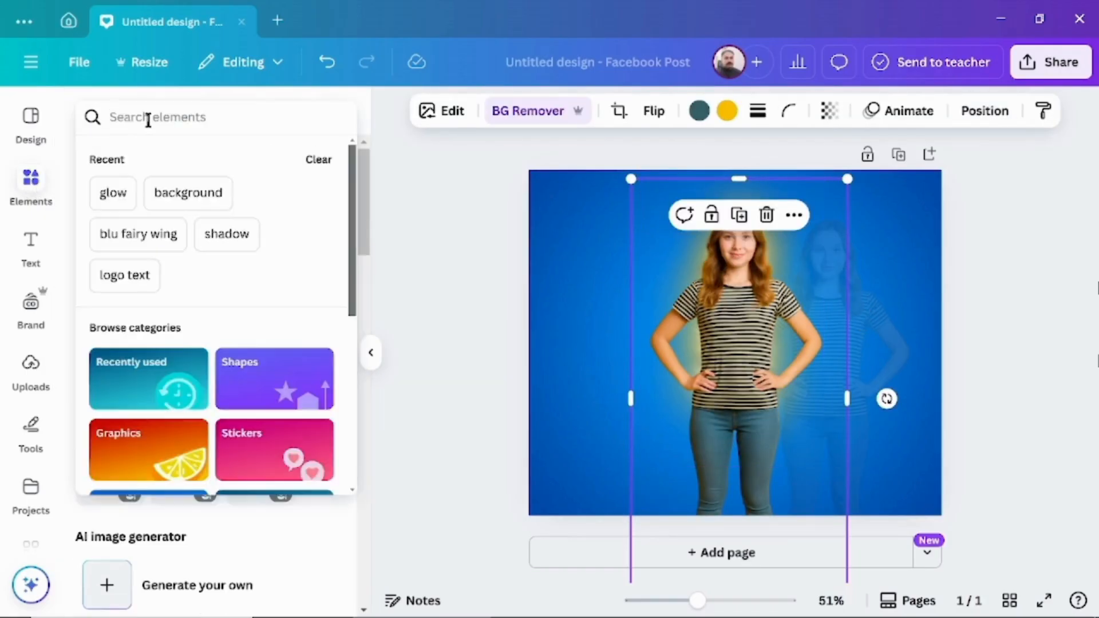
{"action": "type", "text": "cornor light"}
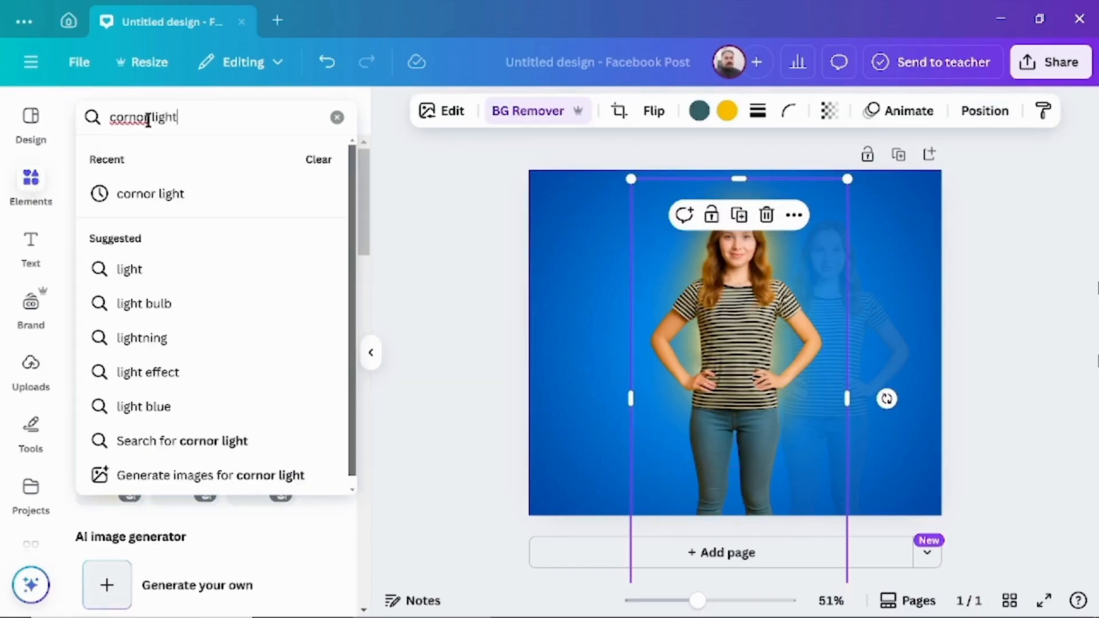
{"action": "key", "text": "Return"}
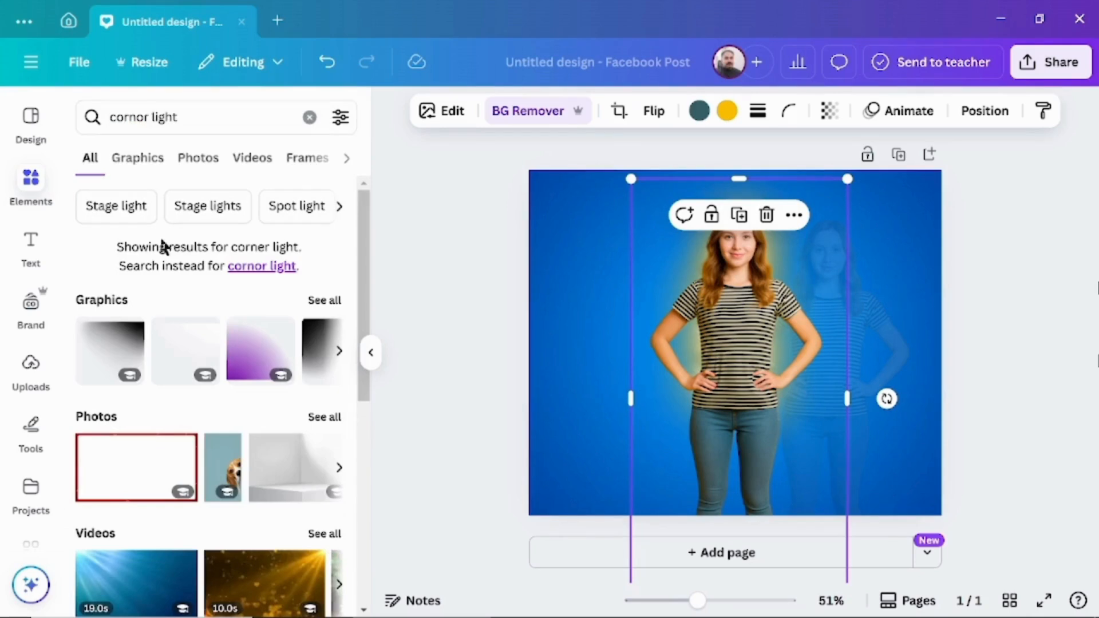
{"action": "left_click", "coordinate": [138, 158]}
{"action": "scroll", "coordinate": [367, 463], "scroll_direction": "down", "scroll_amount": 2}
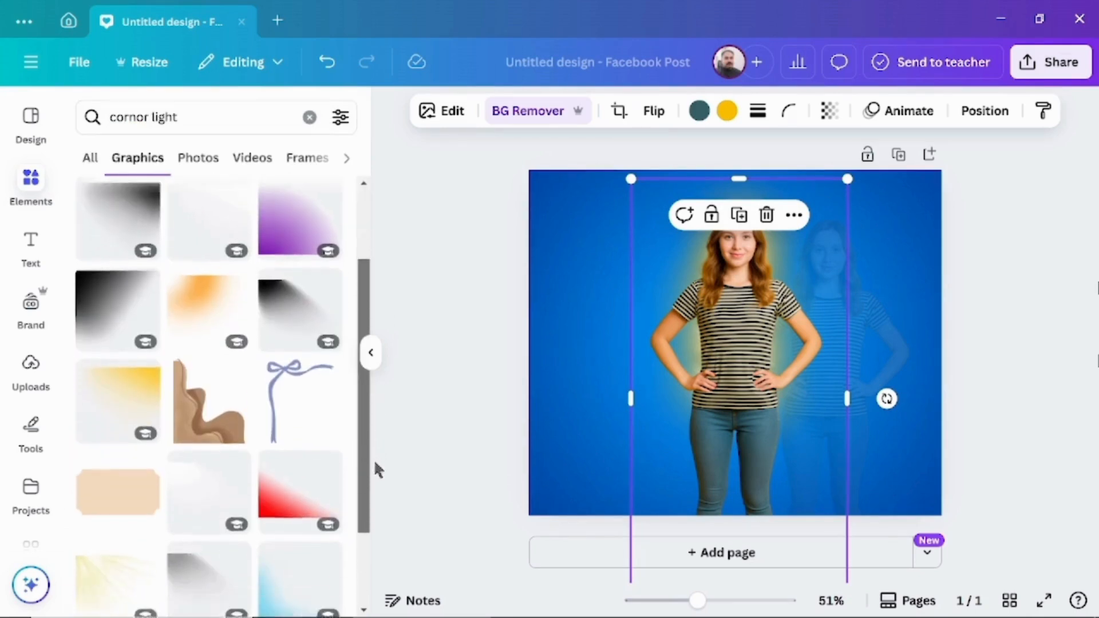
{"action": "left_click", "coordinate": [207, 450]}
{"action": "left_click_drag", "start_coordinate": [602, 265], "coordinate": [567, 217]}
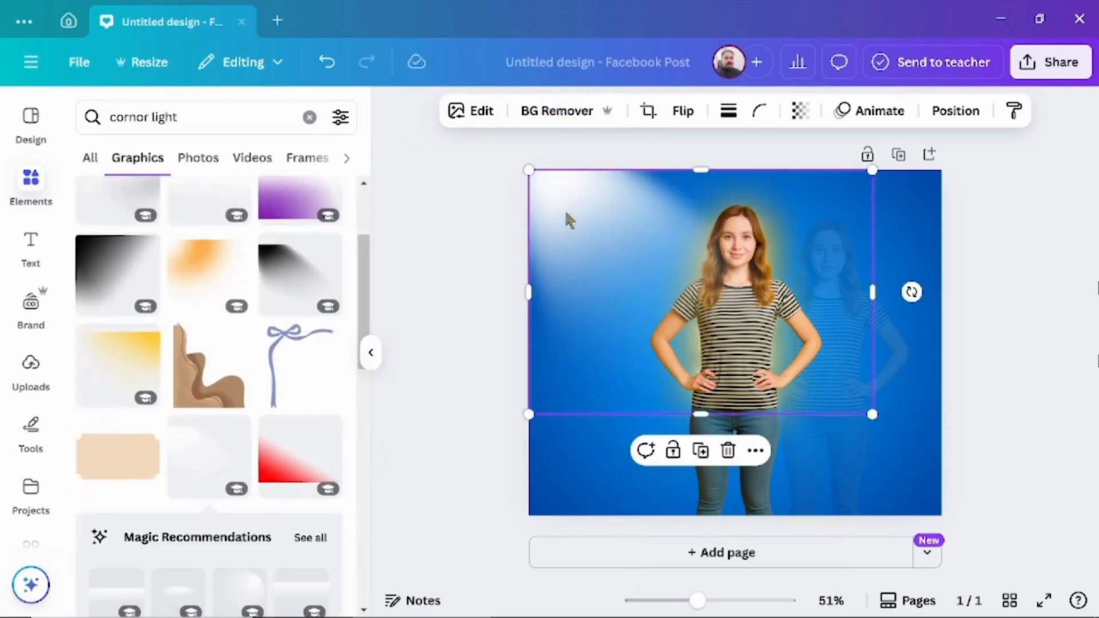
Set the white corner light's transparency to 68 and duplicate it
{"action": "left_click", "coordinate": [800, 112]}
{"action": "left_click_drag", "start_coordinate": [836, 183], "coordinate": [806, 182]}
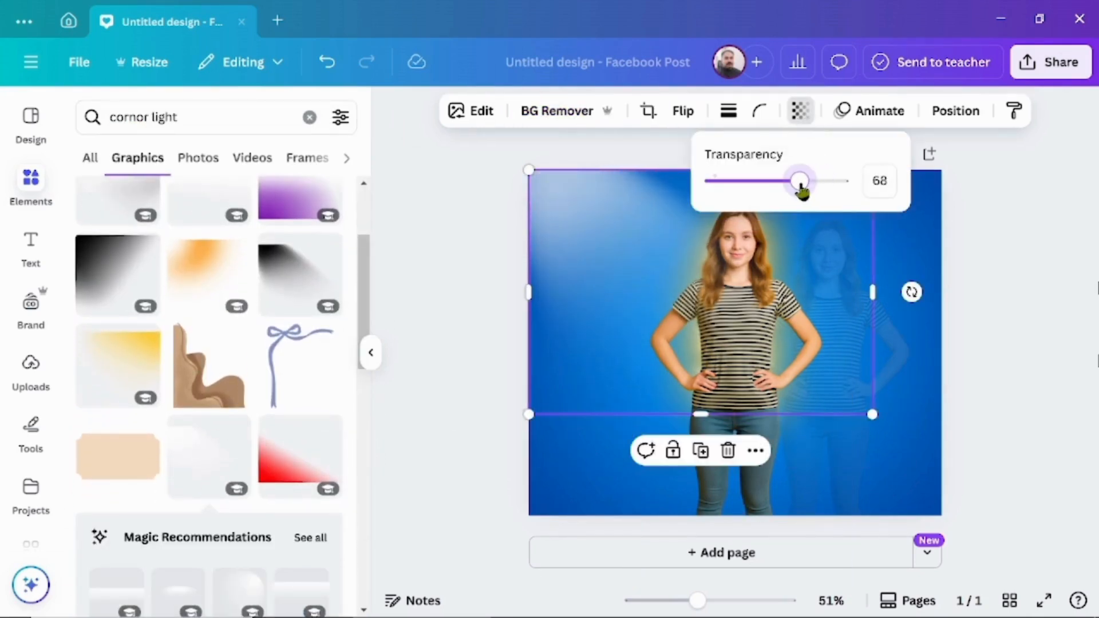
{"action": "left_click", "coordinate": [700, 451]}
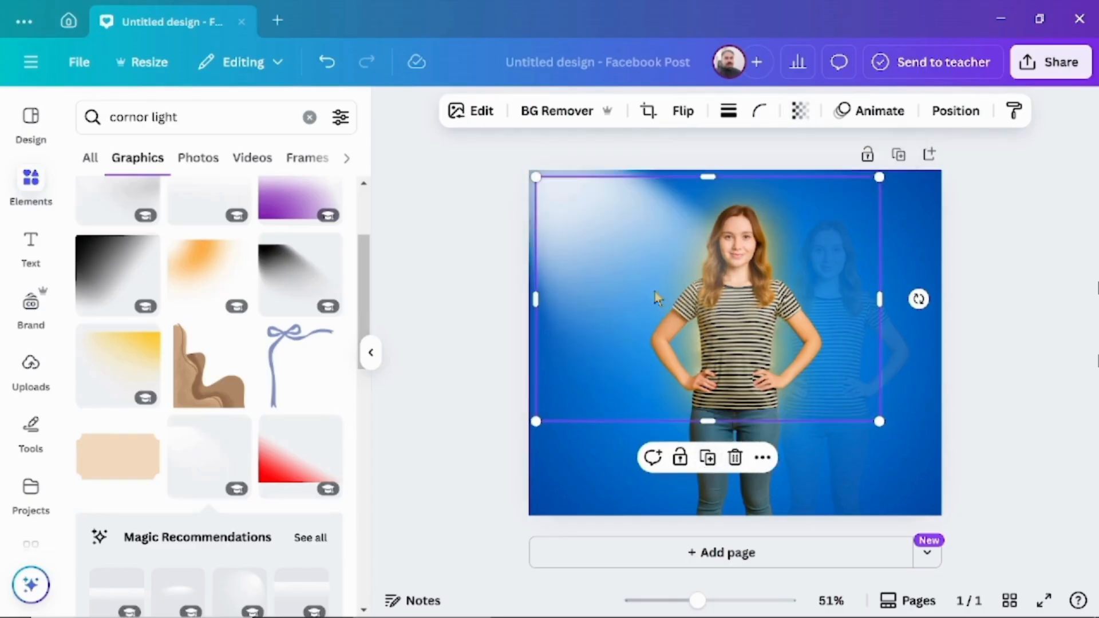
Flip the duplicated corner light horizontally and place it in the page's top-right corner
{"action": "left_click", "coordinate": [682, 111]}
{"action": "left_click", "coordinate": [682, 155]}
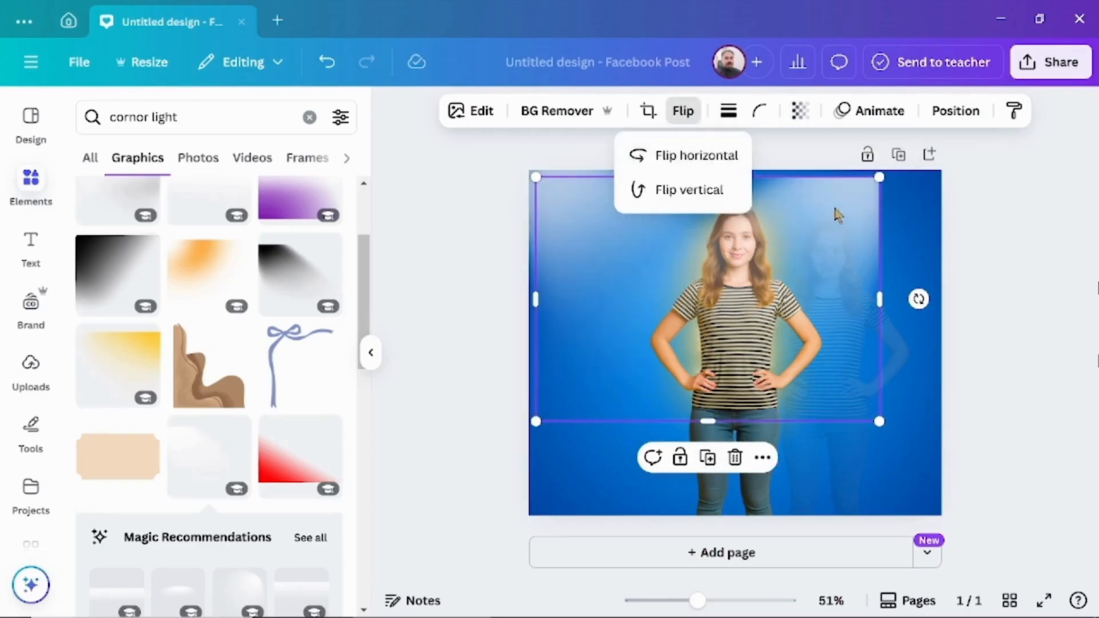
{"action": "left_click_drag", "start_coordinate": [835, 213], "coordinate": [896, 201]}
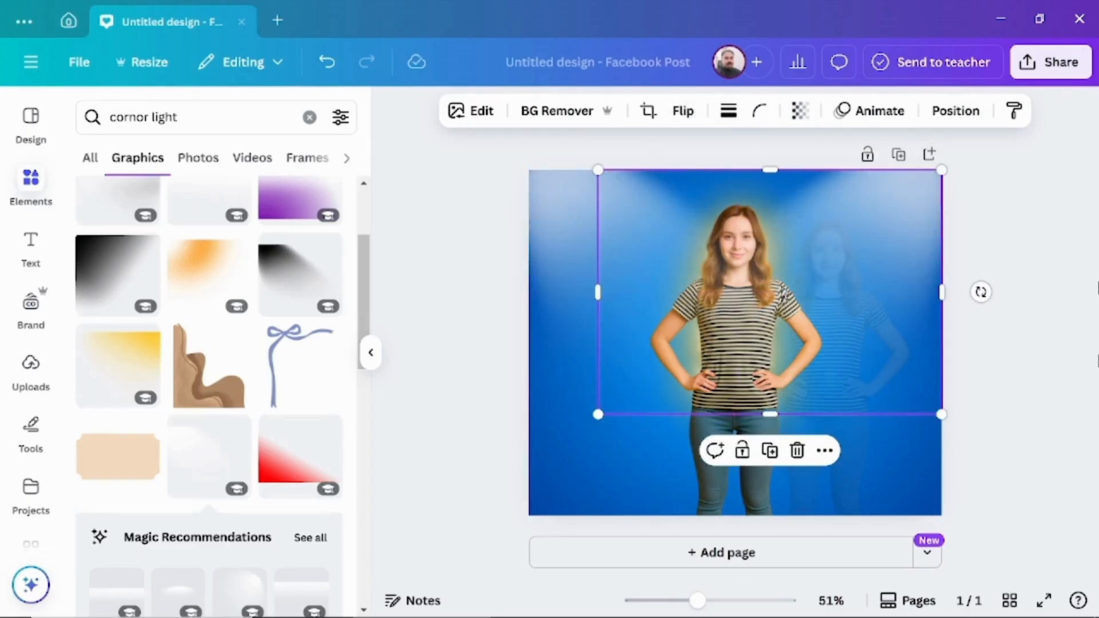
Show the layers and move the main woman's layer above both corner lights
{"action": "right_click", "coordinate": [779, 289]}
{"action": "mouse_move", "coordinate": [806, 252]}
{"action": "left_click", "coordinate": [611, 402]}
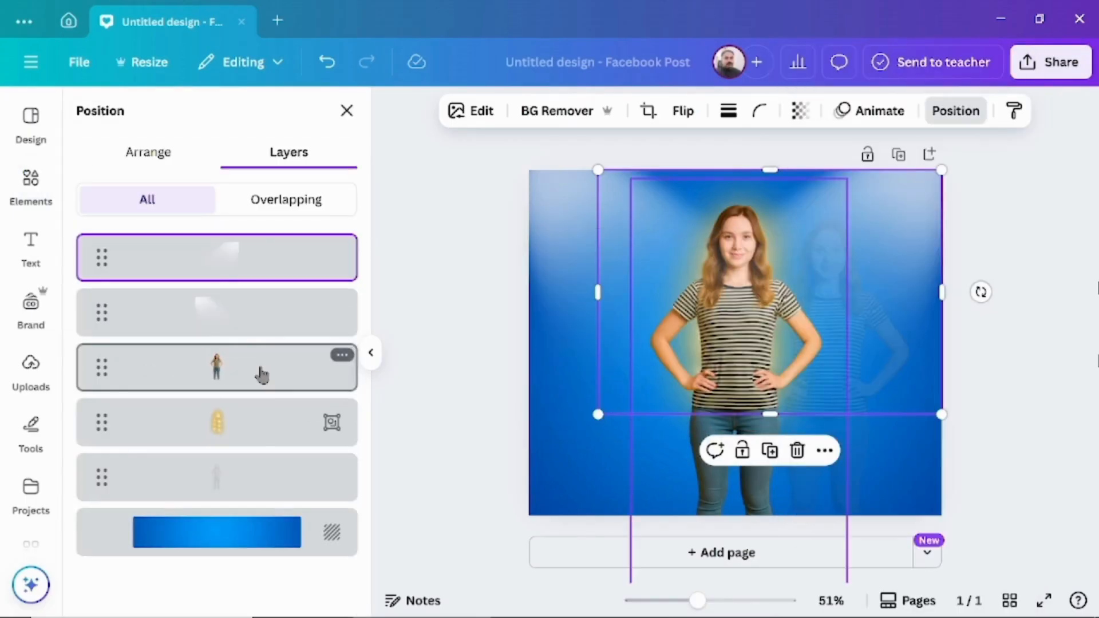
{"action": "left_click_drag", "start_coordinate": [259, 369], "coordinate": [262, 246]}
Clear the element search, add a square shape, and stretch it across the full page width along the page's bottom edge
{"action": "left_click", "coordinate": [31, 187]}
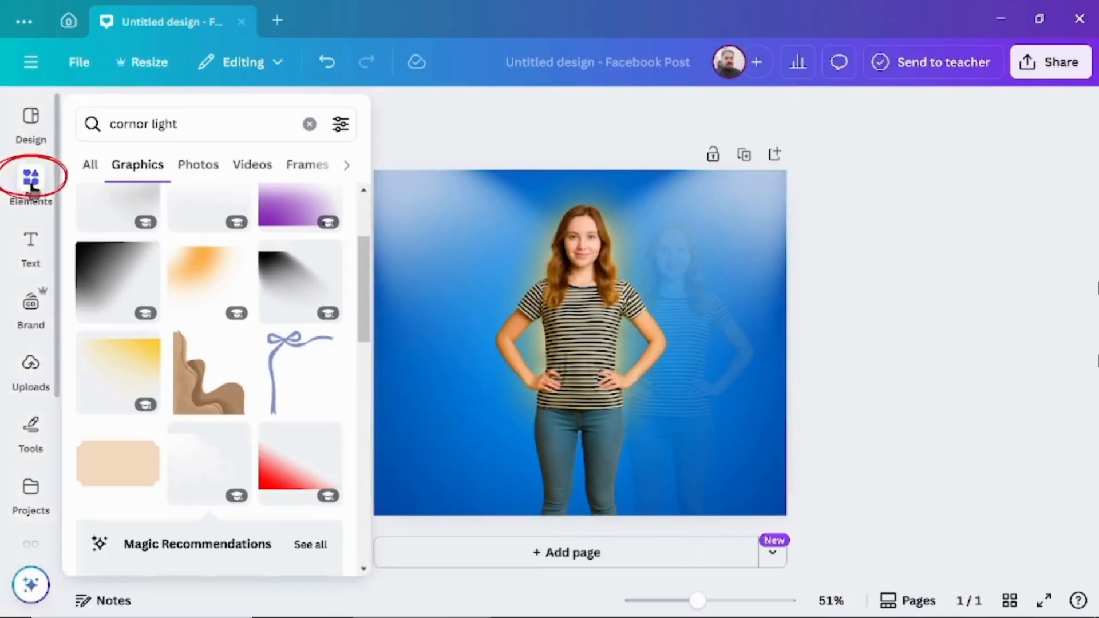
{"action": "left_click", "coordinate": [31, 186]}
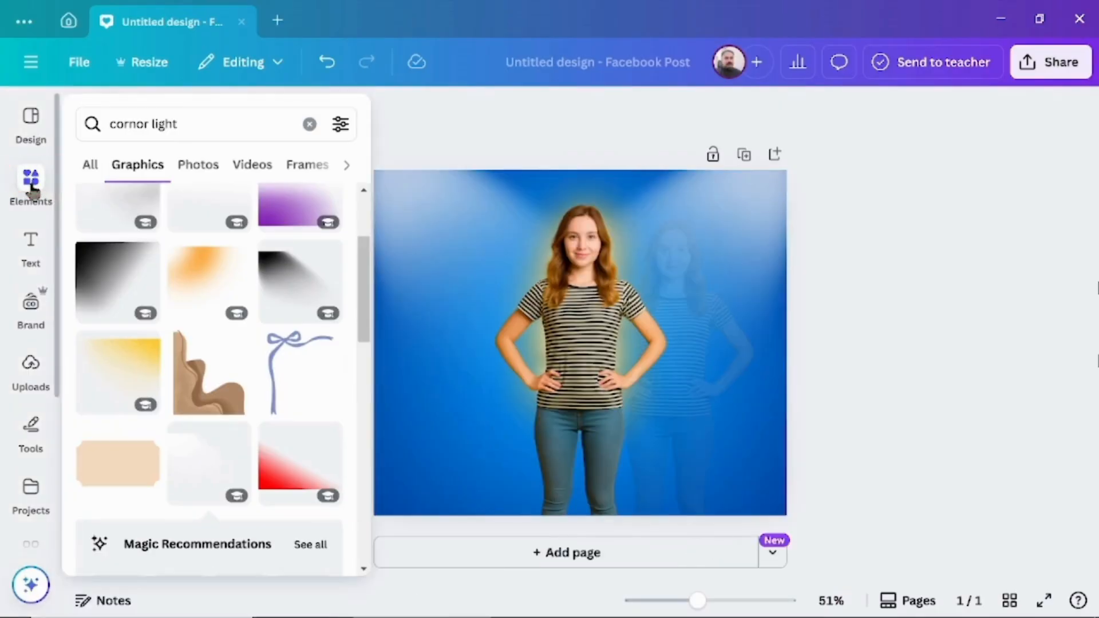
{"action": "left_click", "coordinate": [309, 125]}
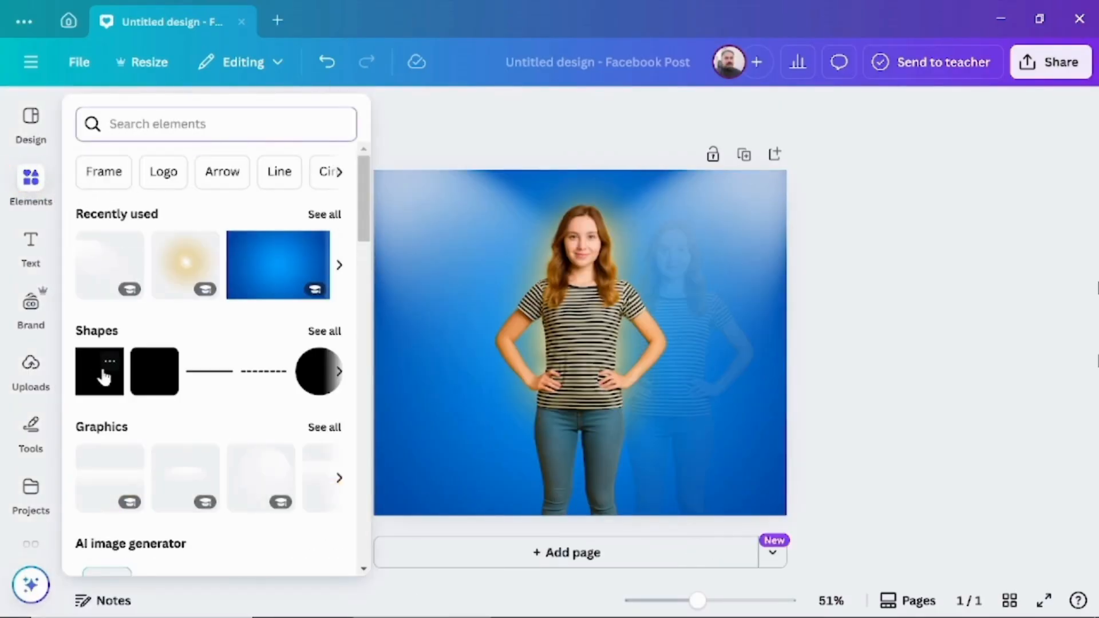
{"action": "left_click", "coordinate": [102, 379]}
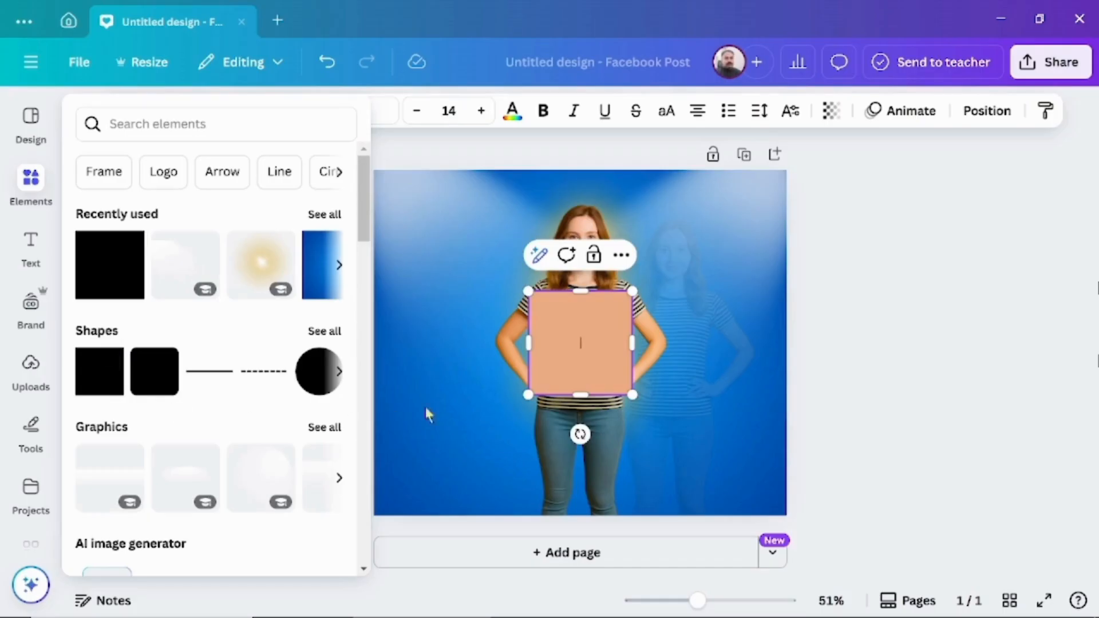
{"action": "left_click_drag", "start_coordinate": [559, 338], "coordinate": [584, 485]}
{"action": "left_click_drag", "start_coordinate": [493, 467], "coordinate": [375, 466]}
{"action": "left_click_drag", "start_coordinate": [622, 457], "coordinate": [787, 461]}
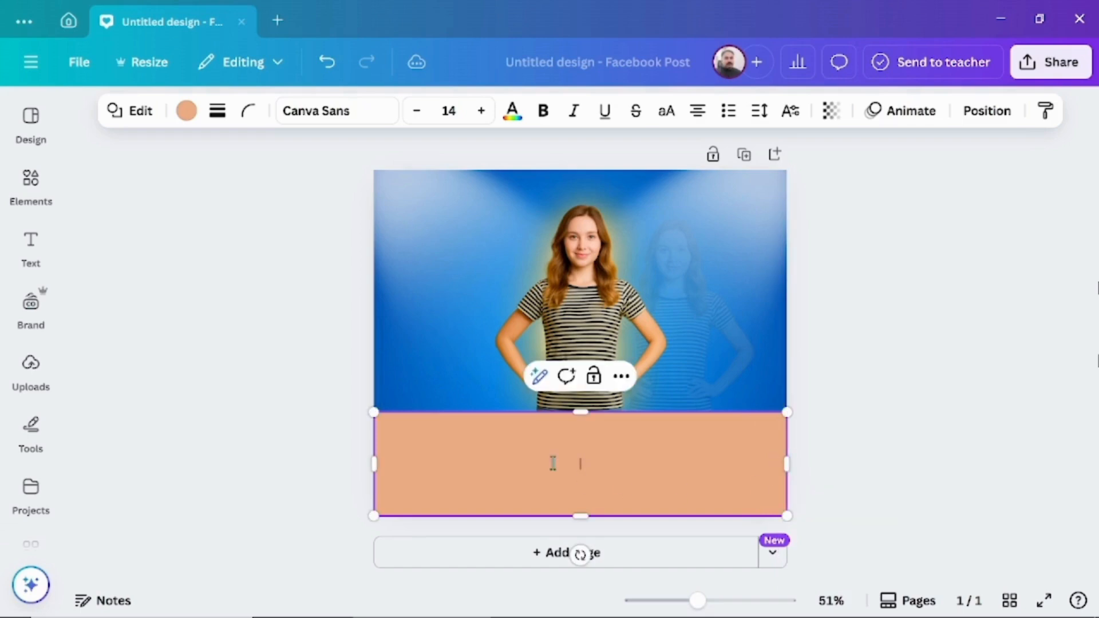
Fill the bottom rectangle with the blue #0672D3 sampled from the page background, and select its color code for reuse
{"action": "left_click", "coordinate": [187, 117]}
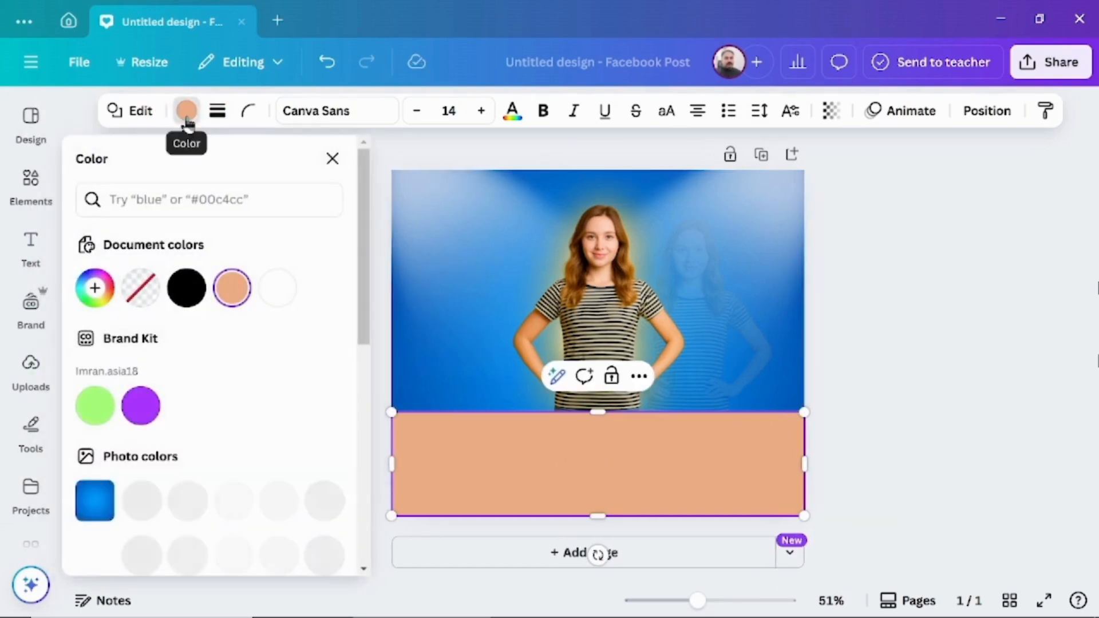
{"action": "left_click", "coordinate": [106, 301]}
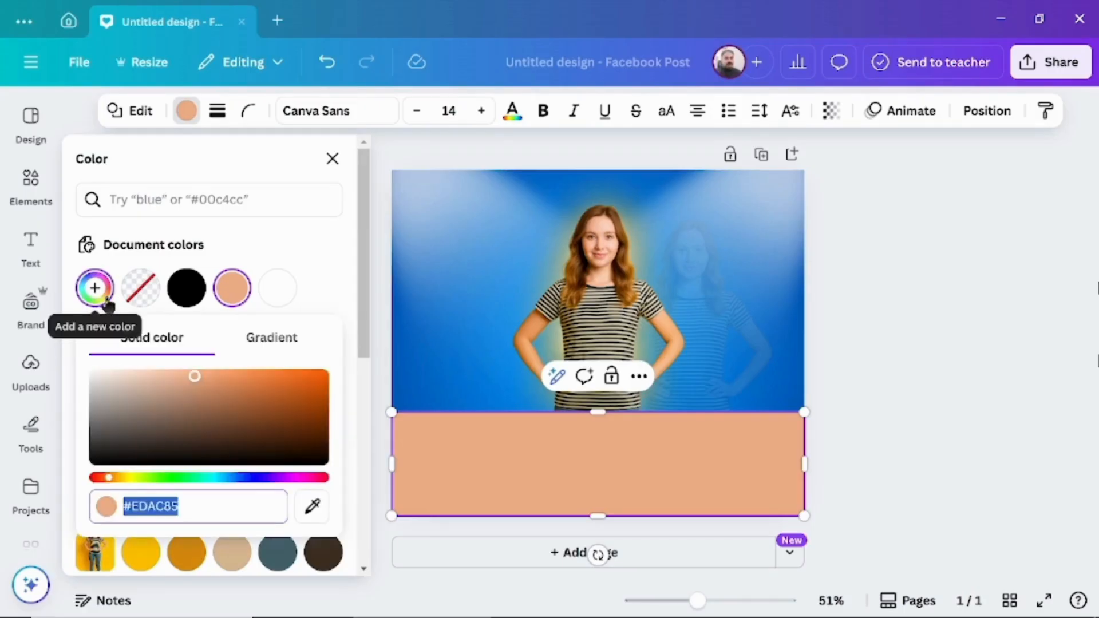
{"action": "left_click", "coordinate": [314, 510]}
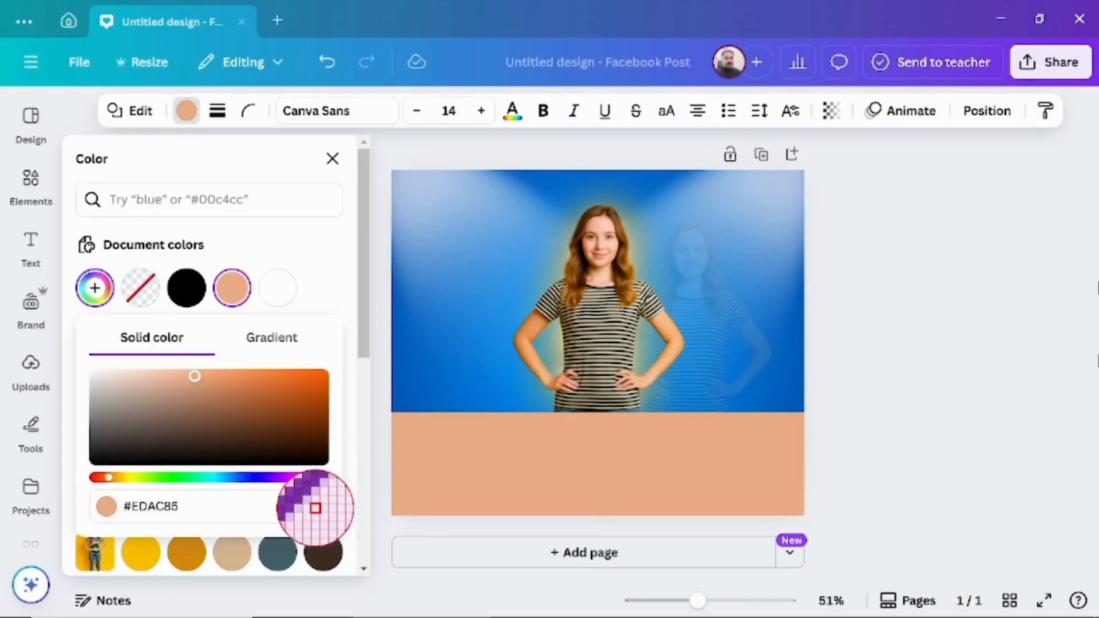
{"action": "left_click", "coordinate": [458, 375]}
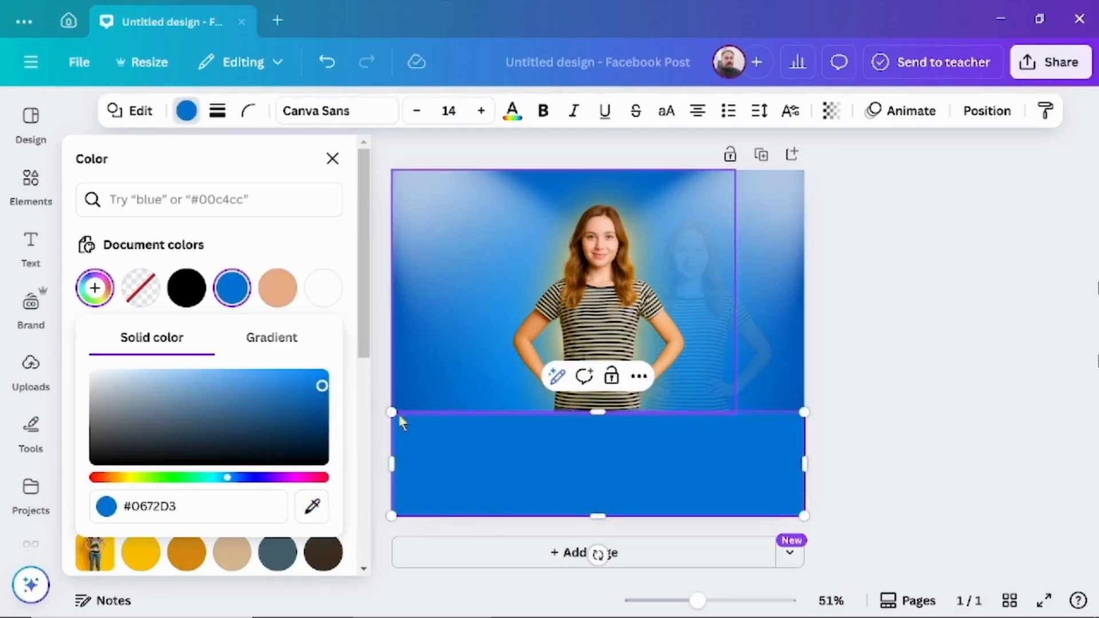
{"action": "left_click", "coordinate": [150, 507]}
{"action": "key", "text": "ctrl+c"}
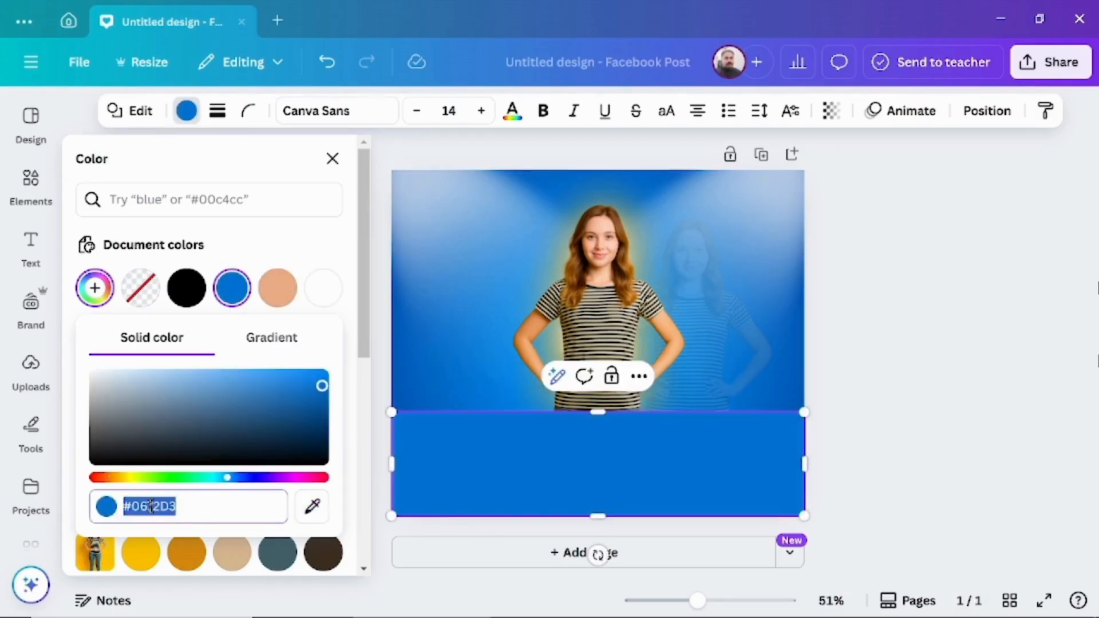
Change the rectangle's fill to a 180° linear gradient and set its second color to #0672D3
{"action": "left_click", "coordinate": [269, 342]}
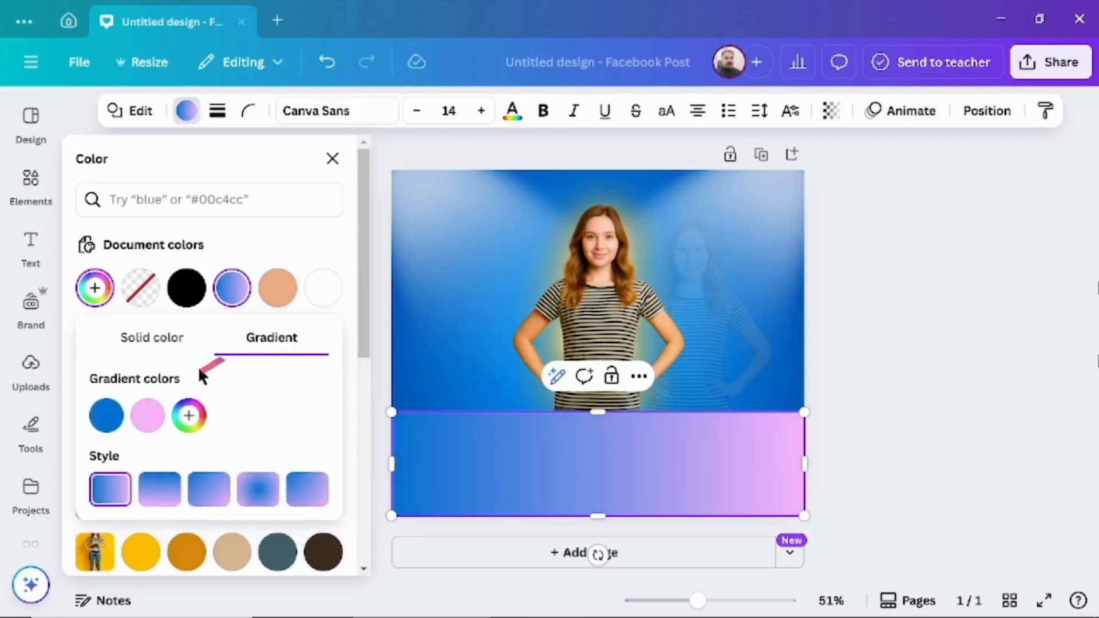
{"action": "left_click", "coordinate": [148, 417]}
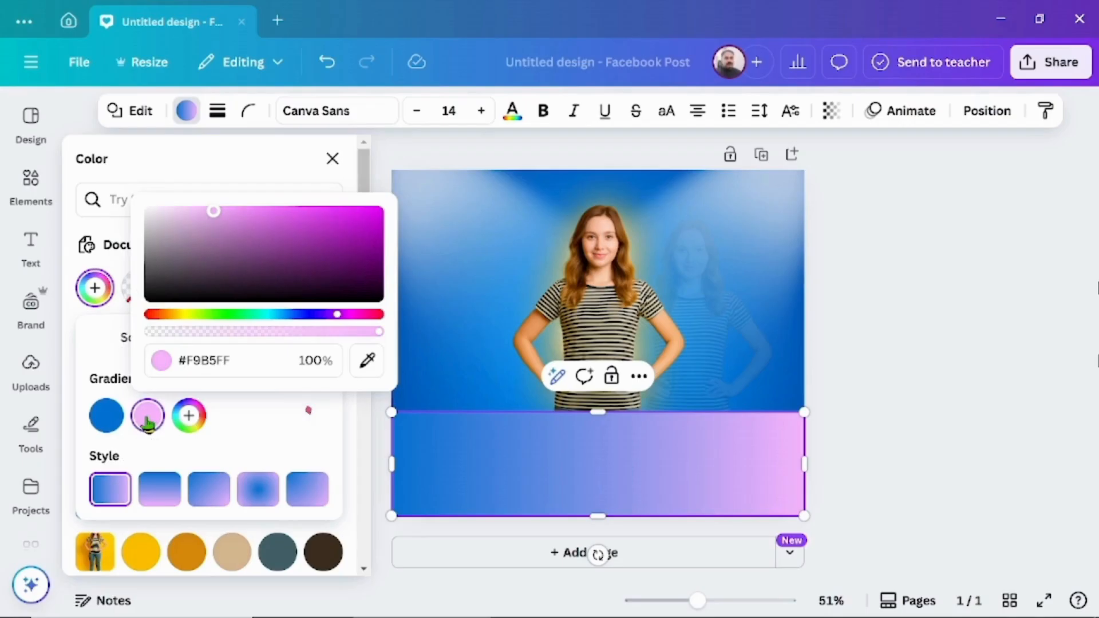
{"action": "left_click", "coordinate": [214, 359]}
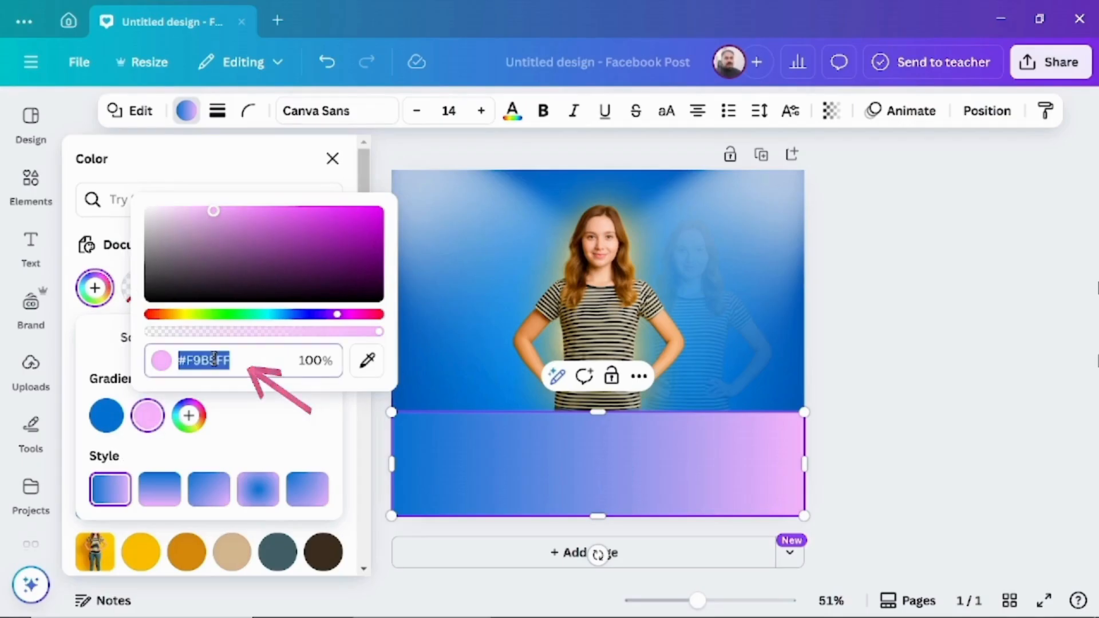
{"action": "key", "text": "ctrl+v"}
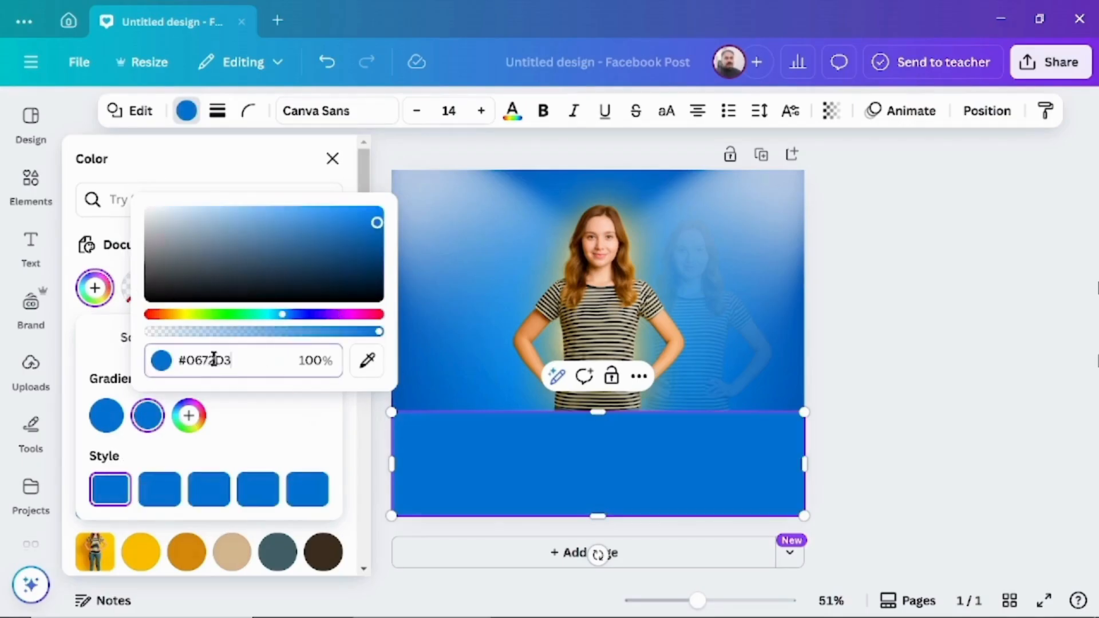
{"action": "left_click", "coordinate": [161, 494]}
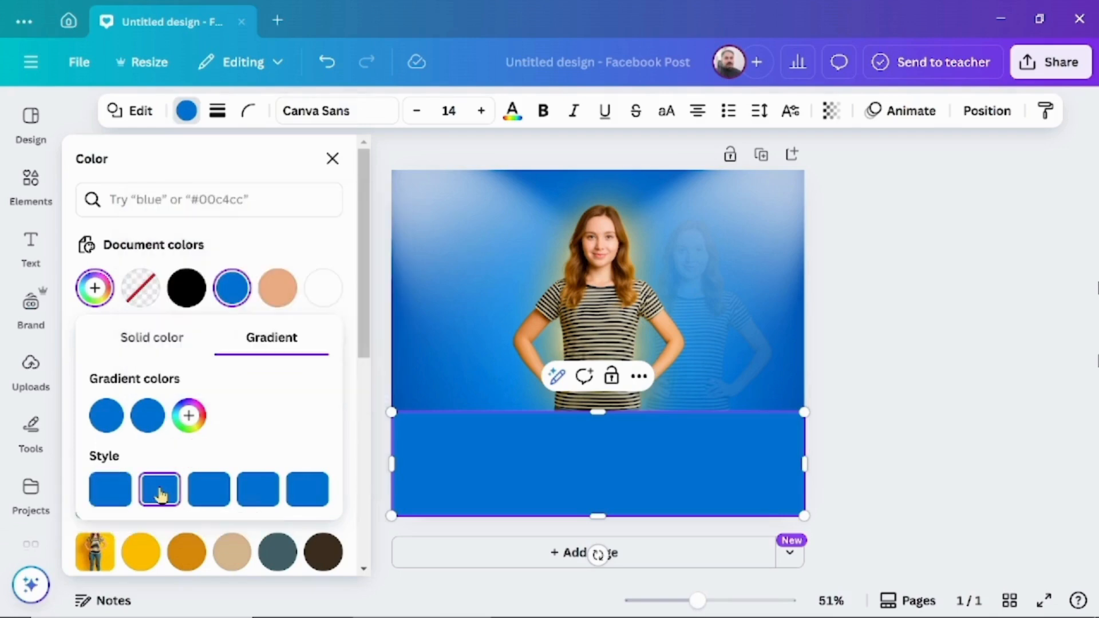
Make the second gradient color transparent, then turn the rectangle upside down and extend it upward over the woman's torso
{"action": "left_click", "coordinate": [147, 416]}
{"action": "left_click_drag", "start_coordinate": [373, 335], "coordinate": [241, 348]}
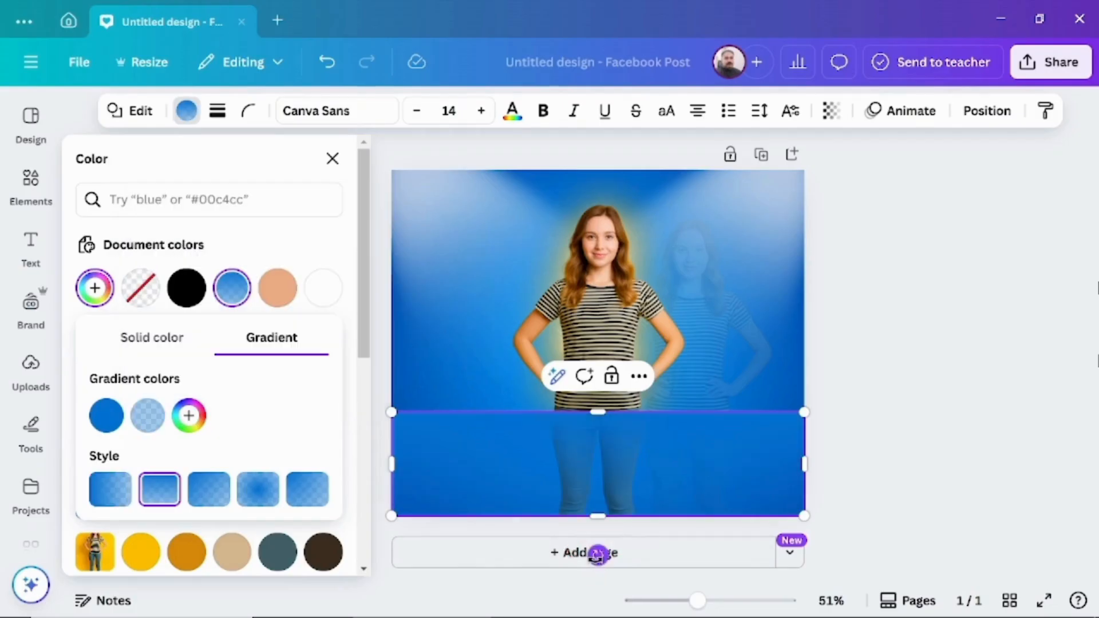
{"action": "left_click_drag", "start_coordinate": [597, 555], "coordinate": [587, 348]}
{"action": "left_click", "coordinate": [884, 401]}
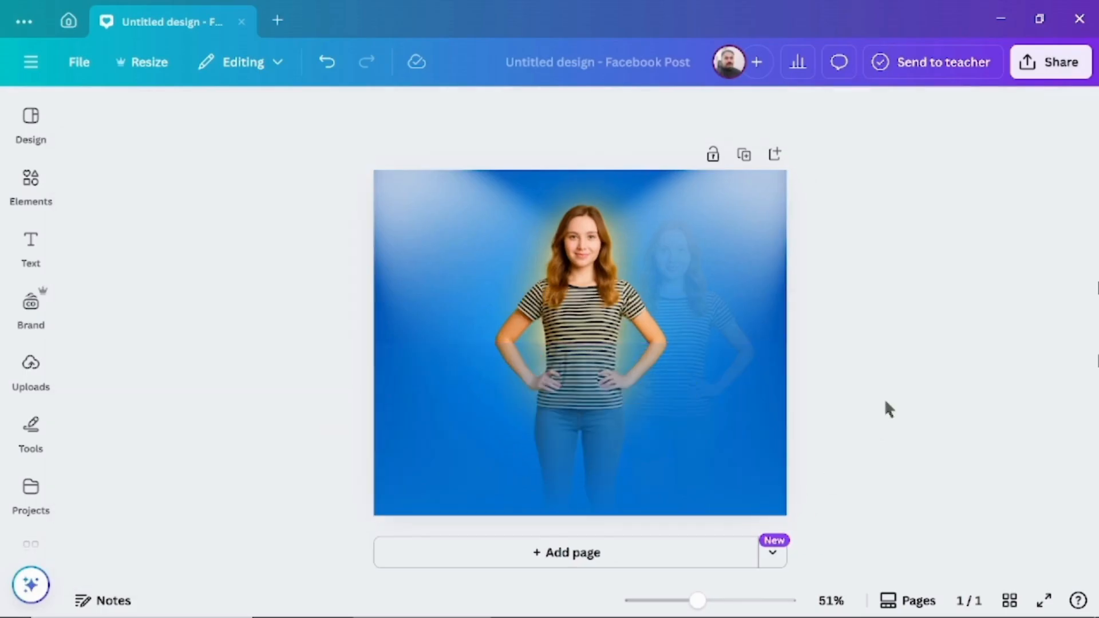
Search the element graphics for "gold text", add the golden "Thank you!" lettering, and place it over the woman's legs
{"action": "left_click", "coordinate": [32, 199]}
{"action": "left_click", "coordinate": [143, 118]}
{"action": "type", "text": "gold tex"}
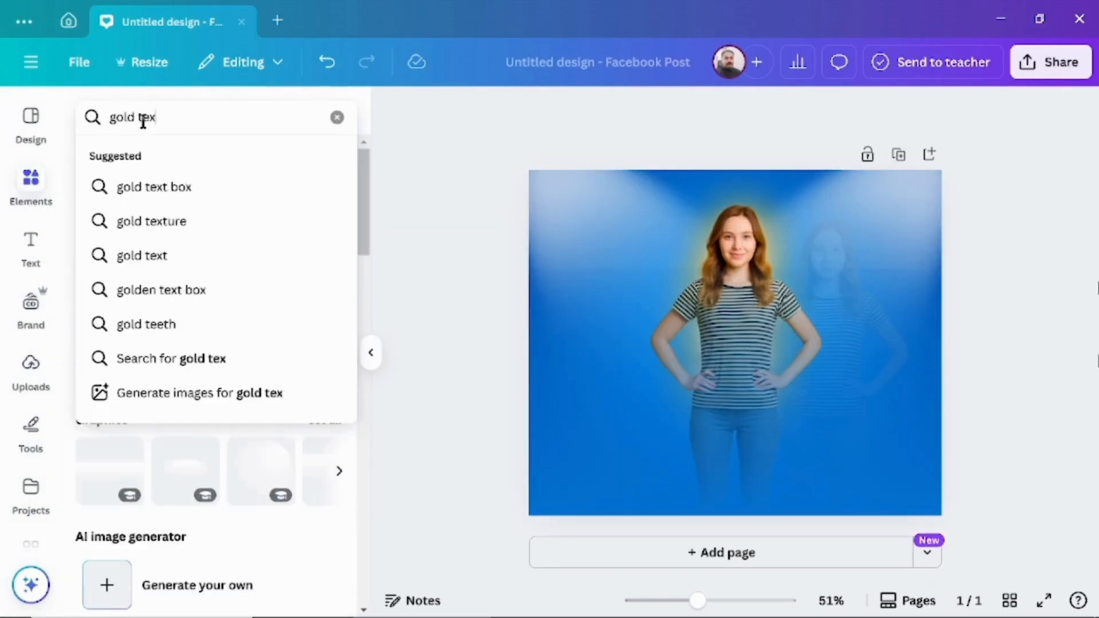
{"action": "type", "text": "t"}
{"action": "key", "text": "Return"}
{"action": "left_click", "coordinate": [141, 158]}
{"action": "scroll", "coordinate": [143, 461], "scroll_direction": "down", "scroll_amount": 5}
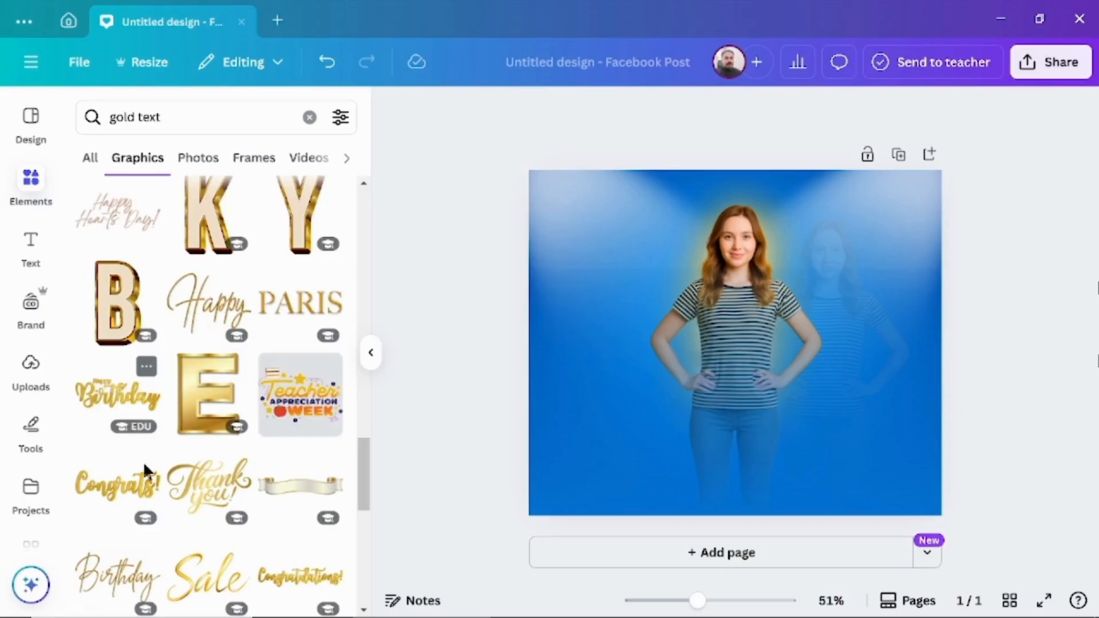
{"action": "left_click", "coordinate": [196, 483]}
{"action": "left_click_drag", "start_coordinate": [567, 234], "coordinate": [727, 359]}
{"action": "left_click_drag", "start_coordinate": [819, 384], "coordinate": [740, 445]}
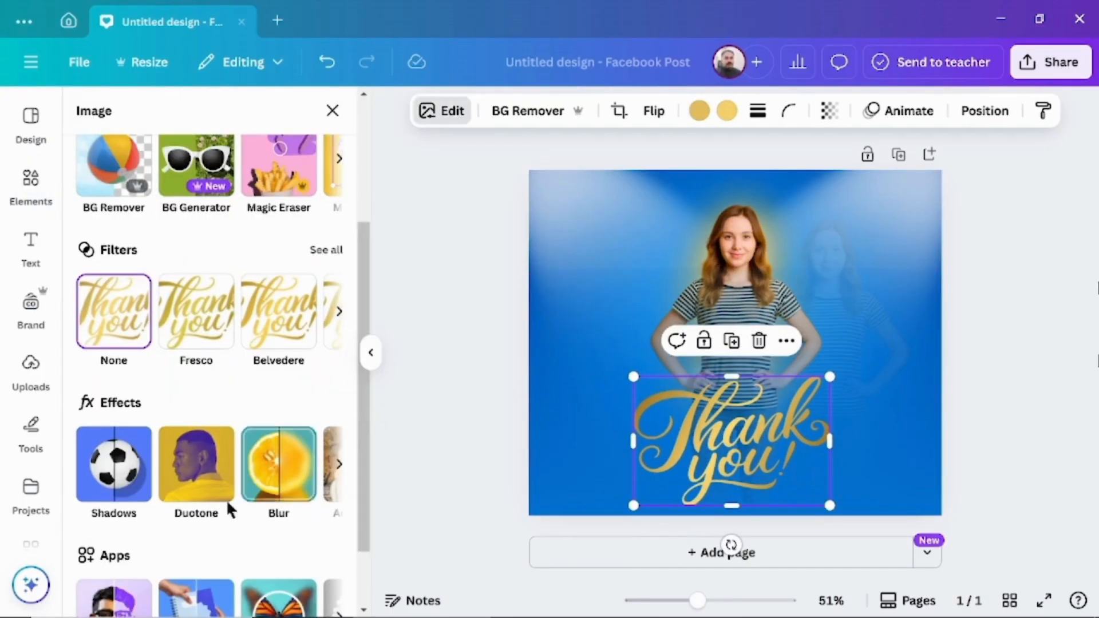
Apply a Drop shadow to the "Thank you!" lettering and adjust the shadow's settings
{"action": "left_click", "coordinate": [116, 473]}
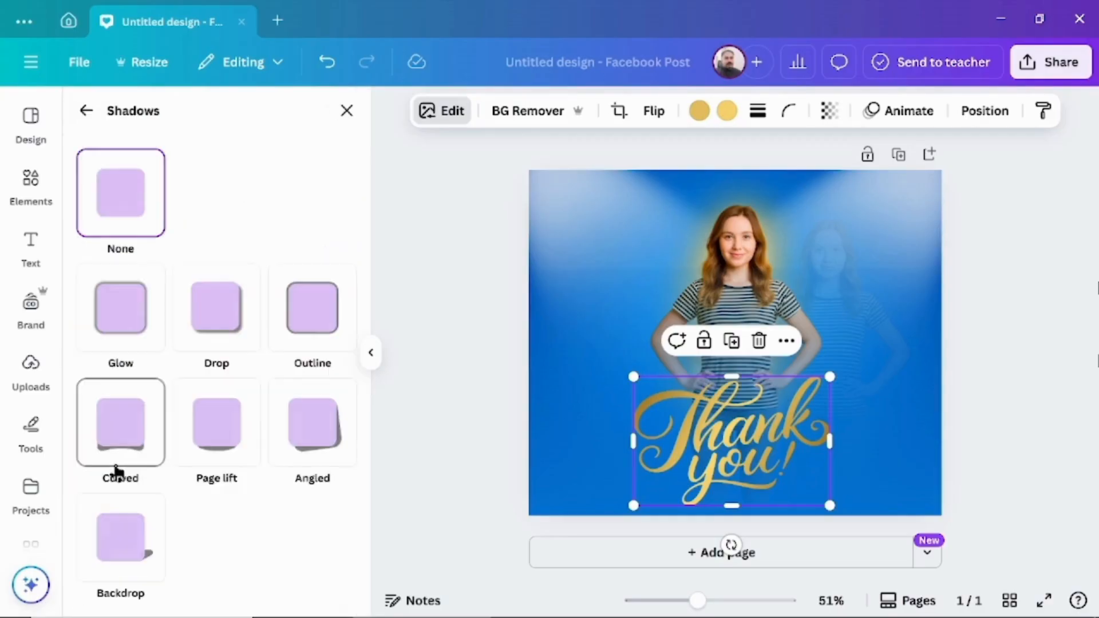
{"action": "left_click", "coordinate": [214, 325]}
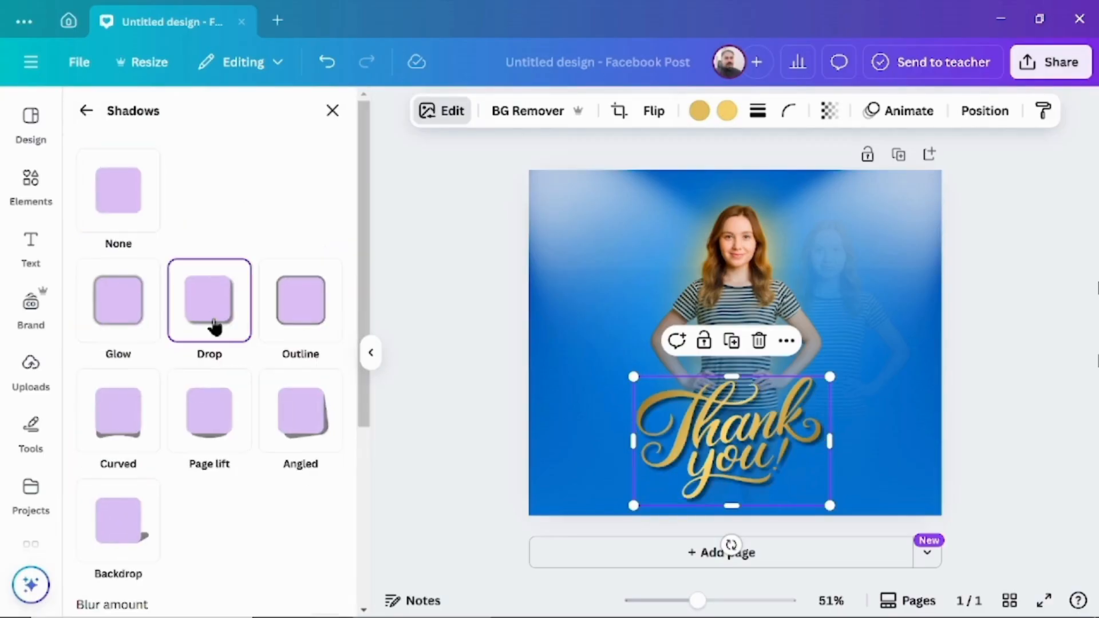
{"action": "scroll", "coordinate": [206, 355], "scroll_direction": "down", "scroll_amount": 4}
{"action": "left_click_drag", "start_coordinate": [126, 407], "coordinate": [165, 422]}
{"action": "mouse_move", "coordinate": [210, 471]}
{"action": "left_mouse_down"}
{"action": "mouse_move", "coordinate": [143, 471]}
{"action": "mouse_move", "coordinate": [207, 471]}
{"action": "left_mouse_up"}
{"action": "left_click_drag", "start_coordinate": [185, 537], "coordinate": [213, 538]}
{"action": "scroll", "coordinate": [239, 510], "scroll_direction": "down", "scroll_amount": 1}
{"action": "left_click_drag", "start_coordinate": [192, 594], "coordinate": [236, 596]}
Search the element graphics for "blu fairy wing", add the blue fairy wings, and center them over the main woman's upper body
{"action": "left_click", "coordinate": [31, 246]}
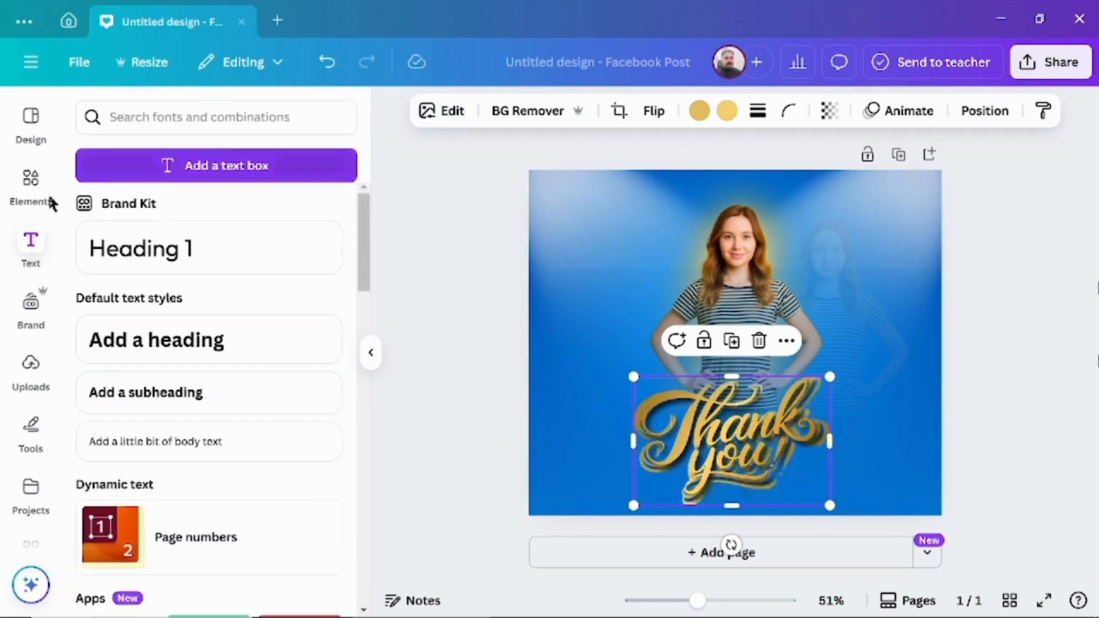
{"action": "left_click", "coordinate": [123, 118]}
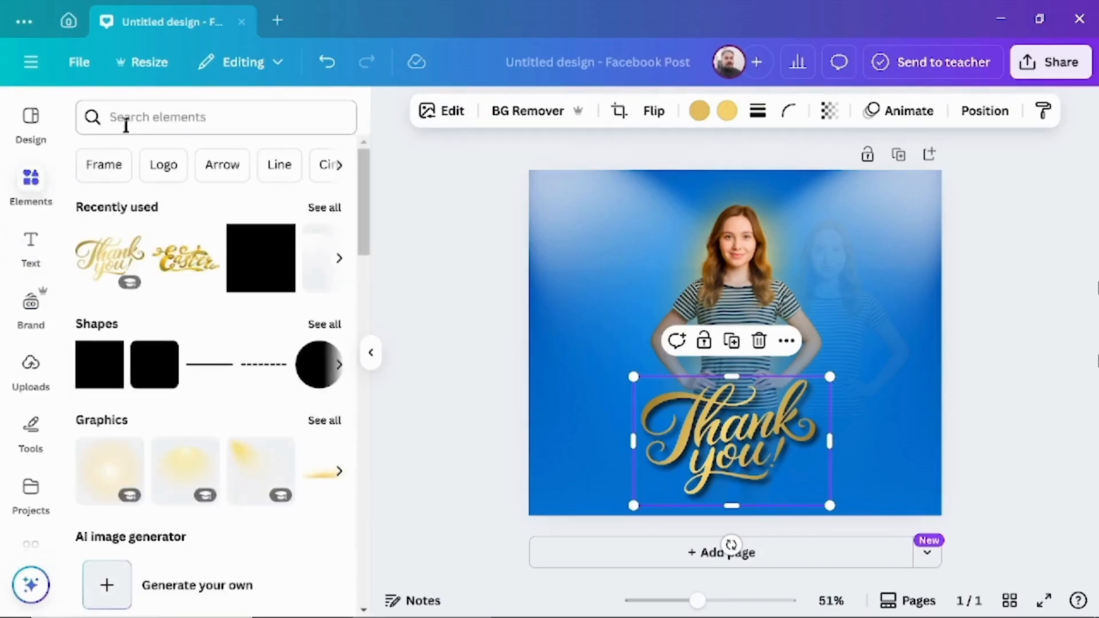
{"action": "type", "text": "bl"}
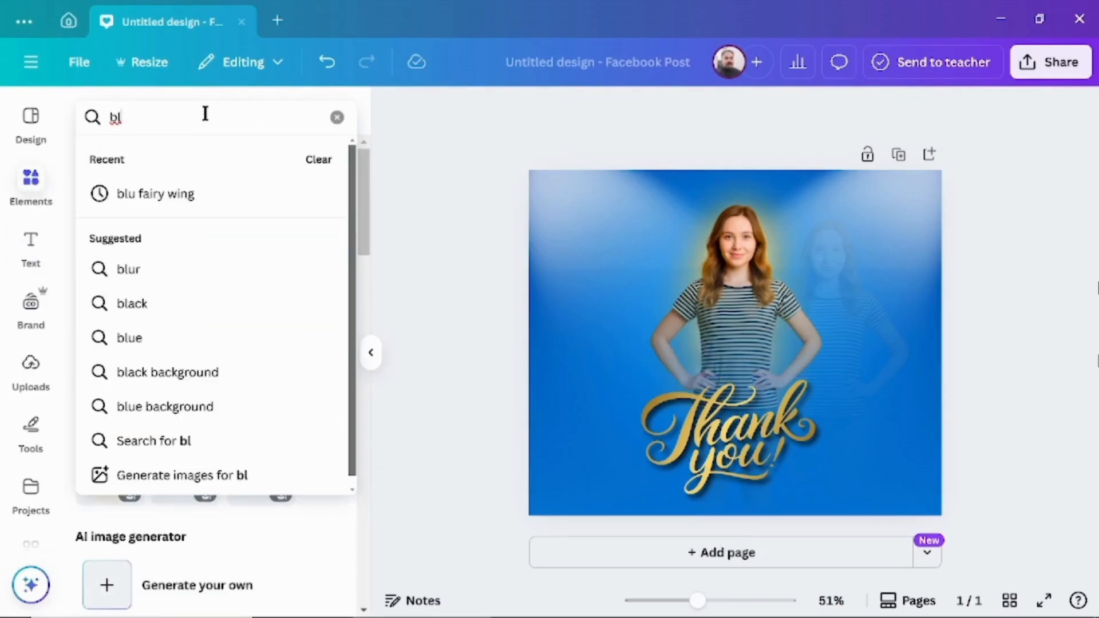
{"action": "left_click", "coordinate": [174, 192]}
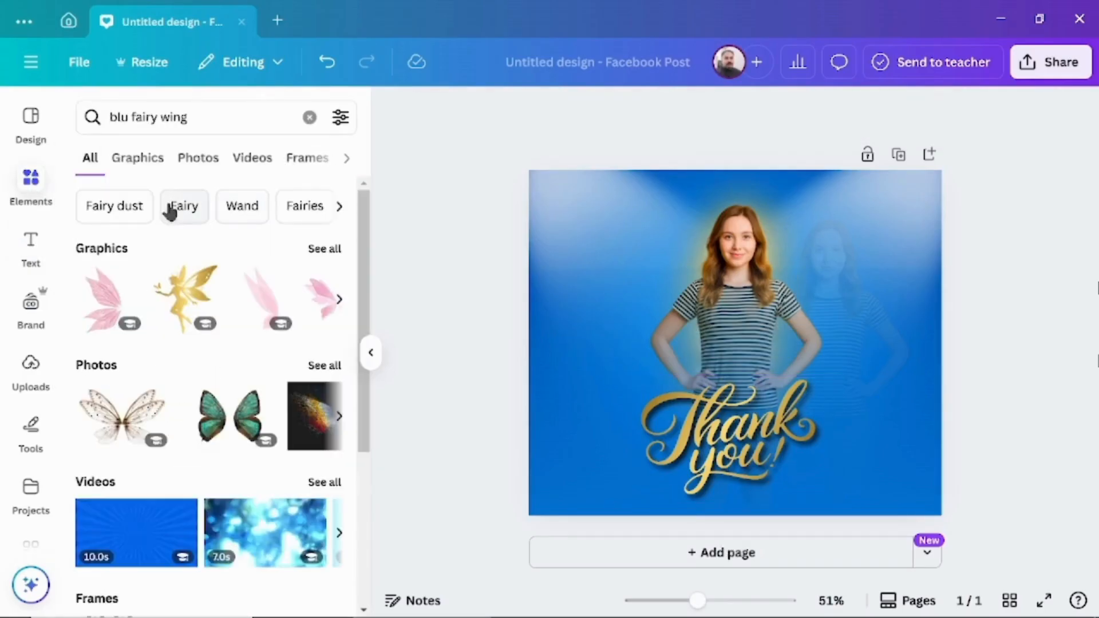
{"action": "left_click", "coordinate": [137, 166]}
{"action": "scroll", "coordinate": [360, 360], "scroll_direction": "down", "scroll_amount": 5}
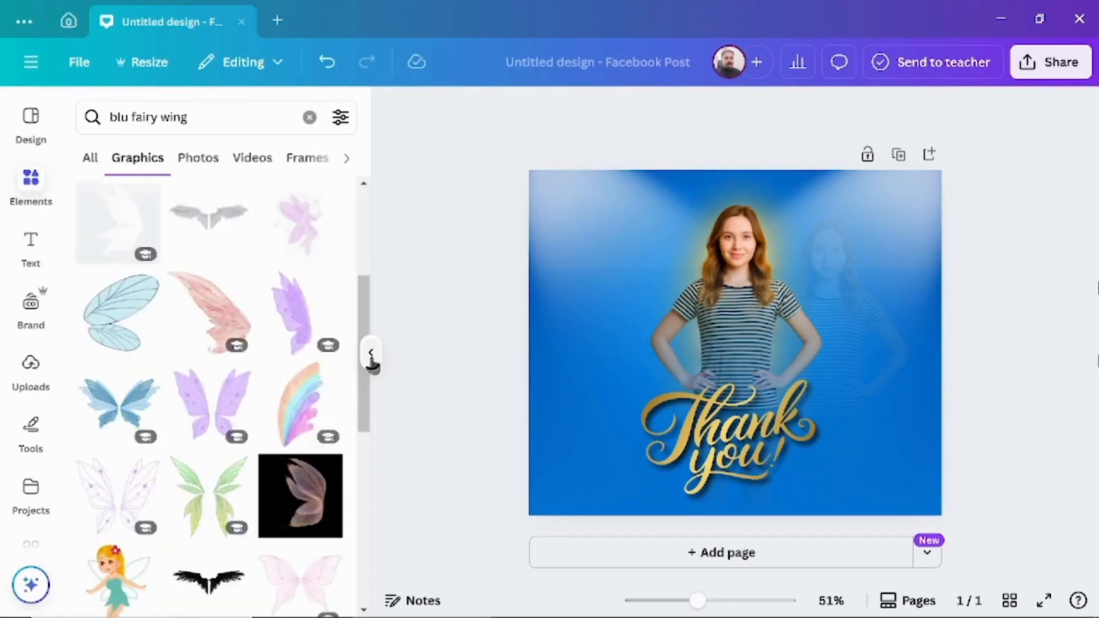
{"action": "left_click", "coordinate": [125, 413]}
{"action": "left_click_drag", "start_coordinate": [729, 344], "coordinate": [729, 305]}
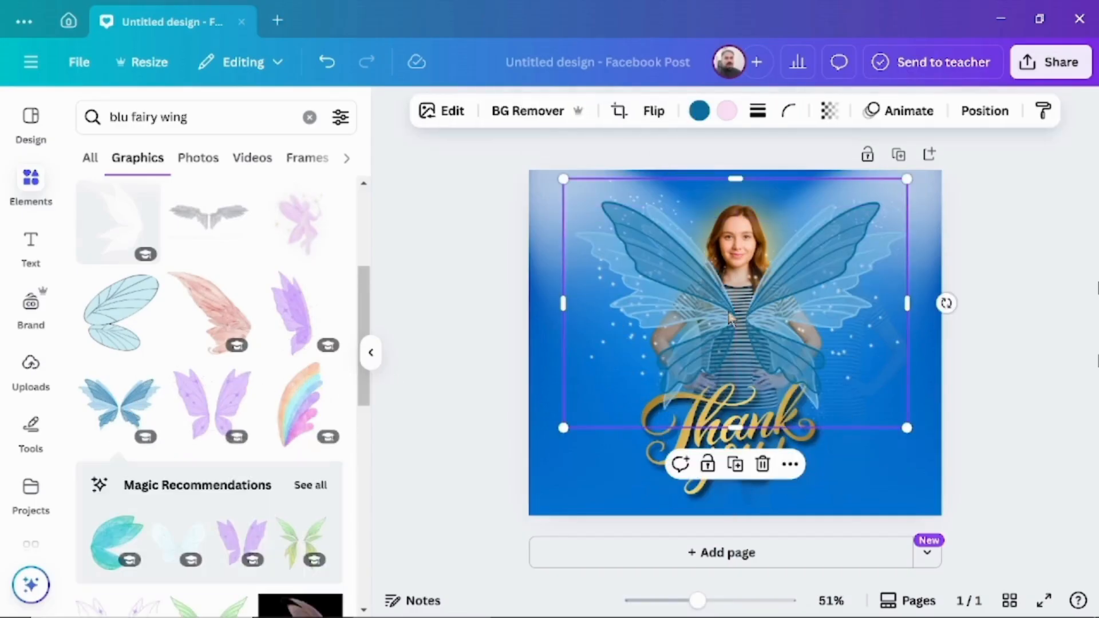
Set the fairy wings' transparency to 39 and move their layer below the main woman's layer
{"action": "left_click", "coordinate": [829, 110]}
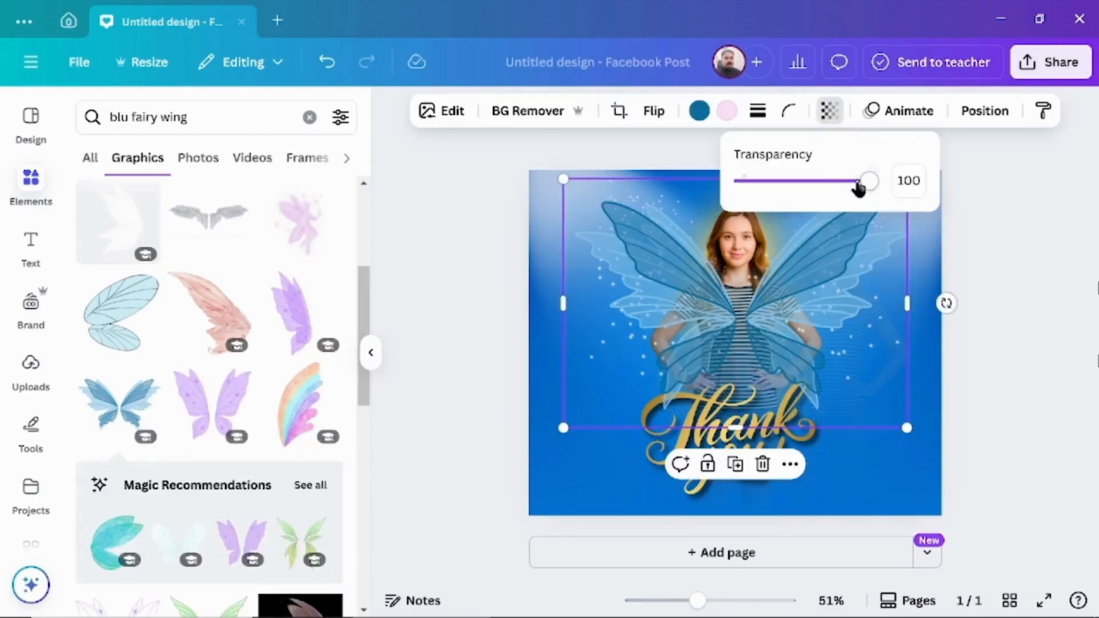
{"action": "left_click_drag", "start_coordinate": [874, 181], "coordinate": [794, 194]}
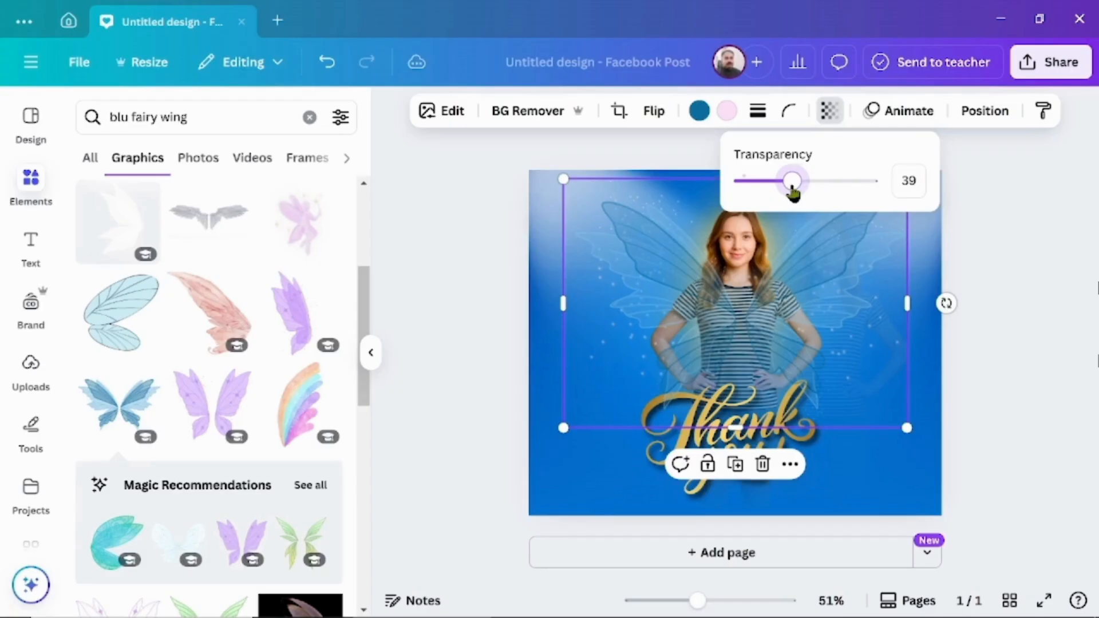
{"action": "right_click", "coordinate": [654, 268]}
{"action": "mouse_move", "coordinate": [684, 262]}
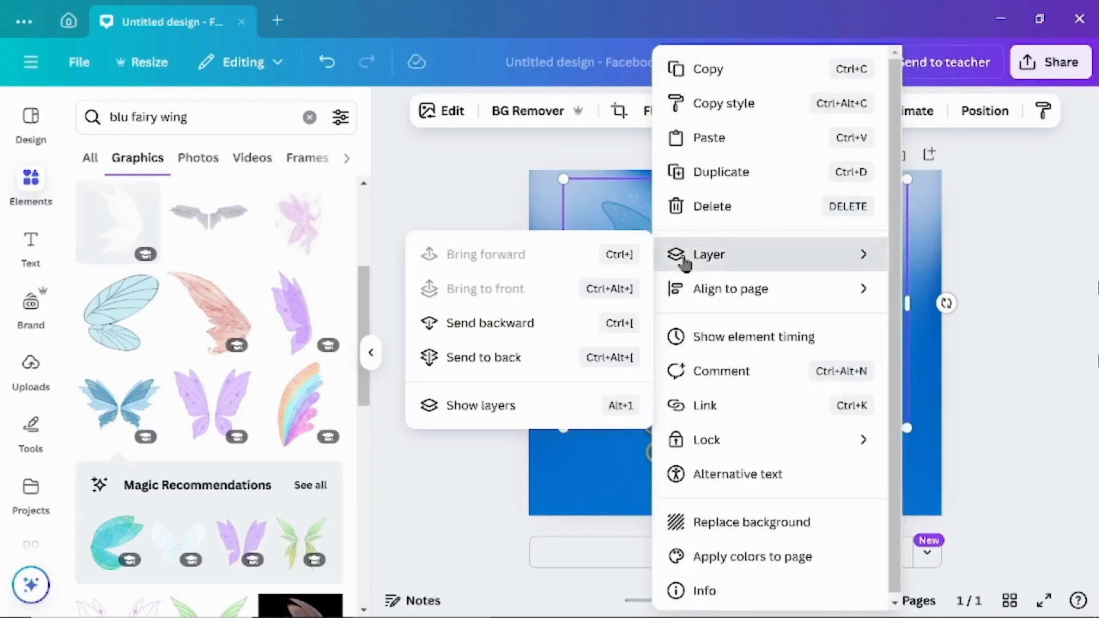
{"action": "left_click", "coordinate": [503, 407]}
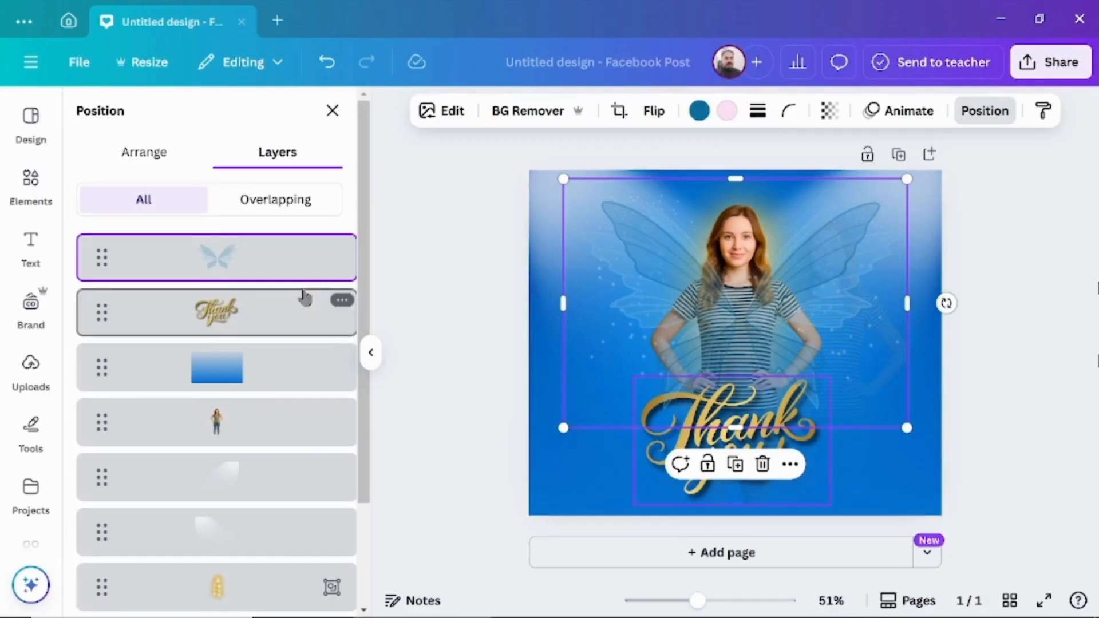
{"action": "left_click_drag", "start_coordinate": [289, 264], "coordinate": [287, 449]}
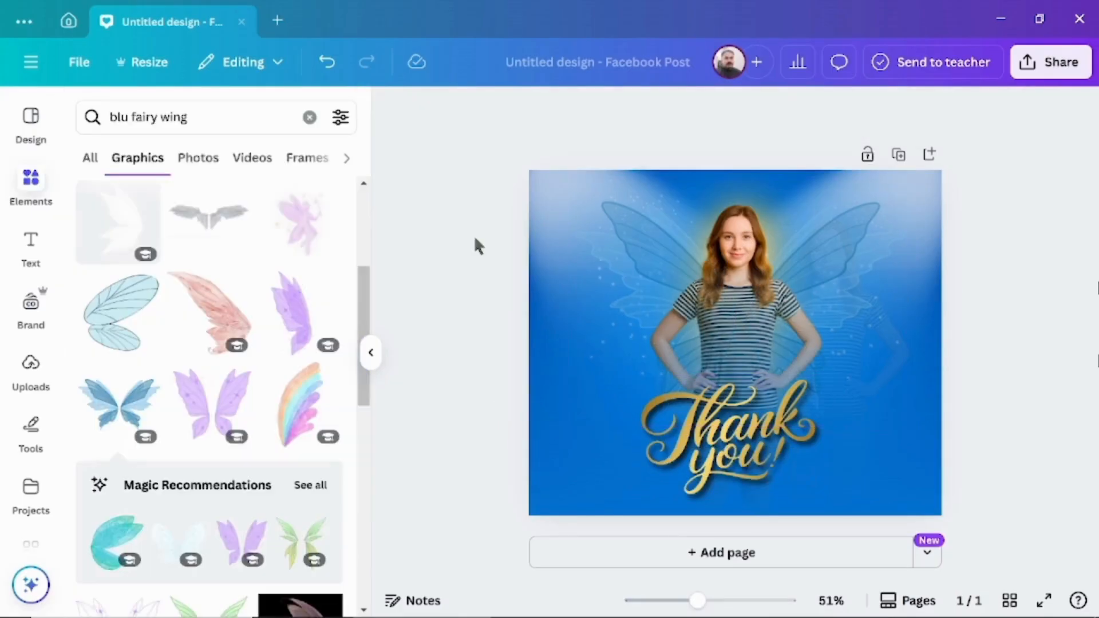
Download the finished design as a PNG file
{"action": "left_click", "coordinate": [1057, 73]}
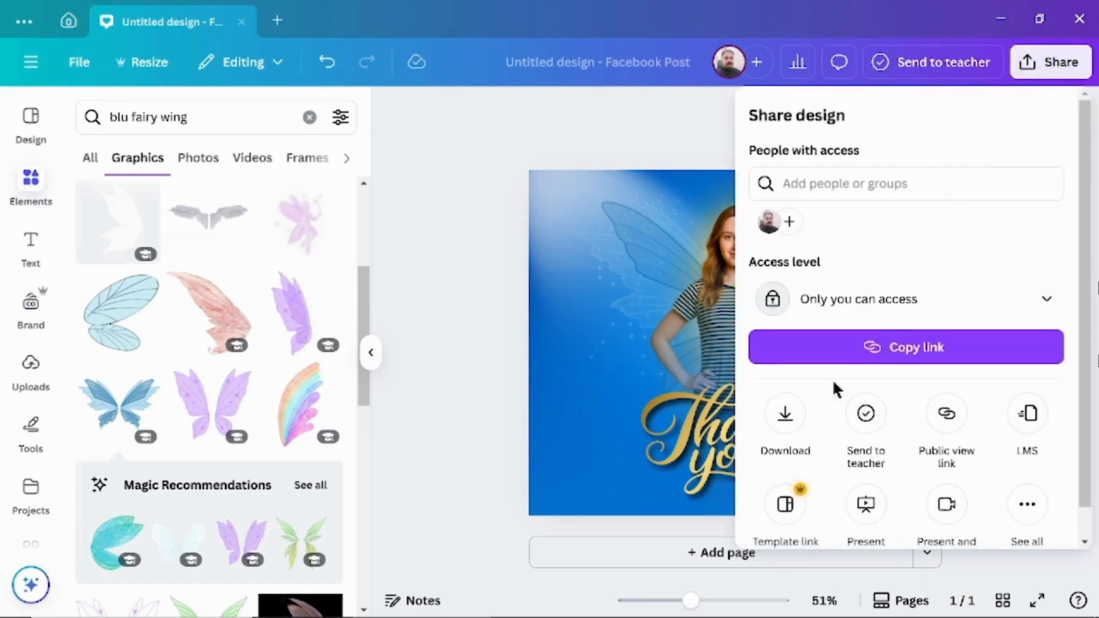
{"action": "left_click", "coordinate": [787, 423]}
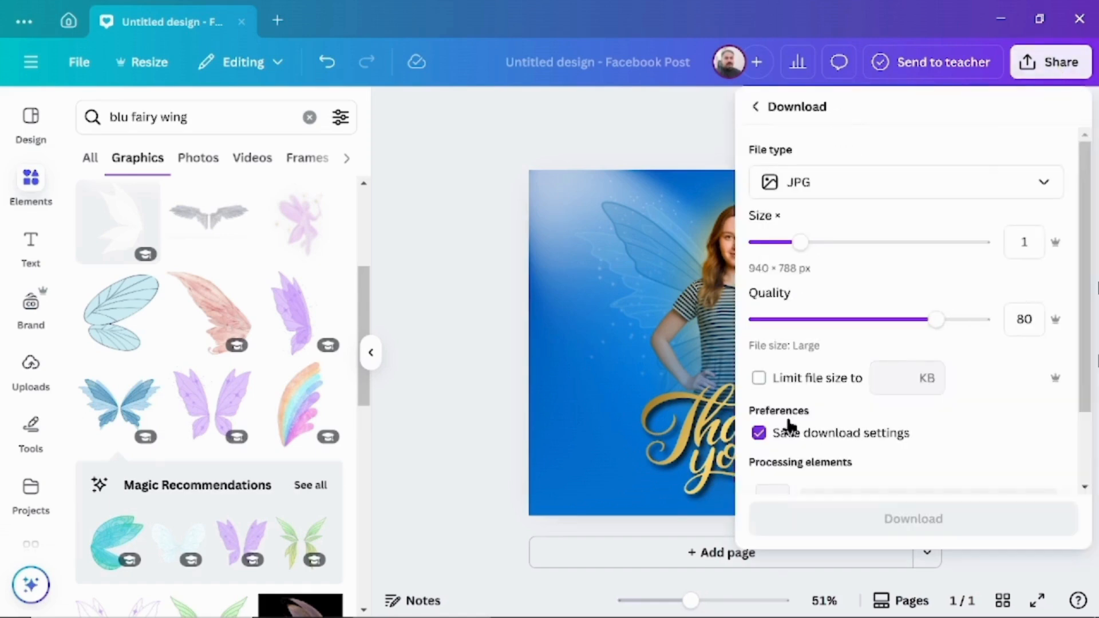
{"action": "left_click", "coordinate": [1058, 183]}
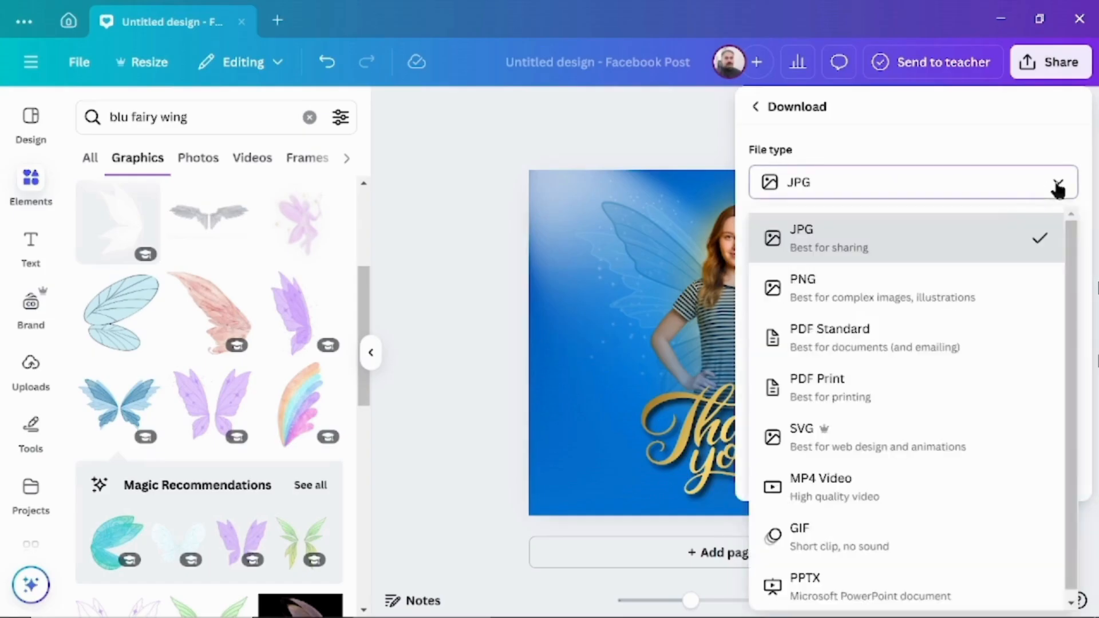
{"action": "left_click", "coordinate": [839, 298]}
{"action": "left_click", "coordinate": [862, 449]}
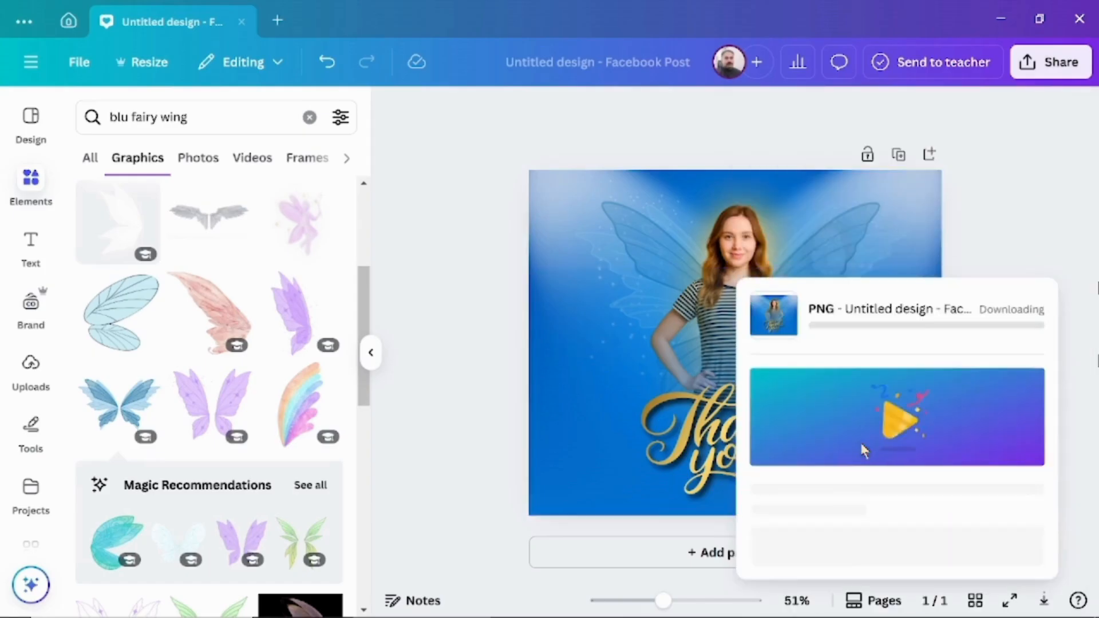